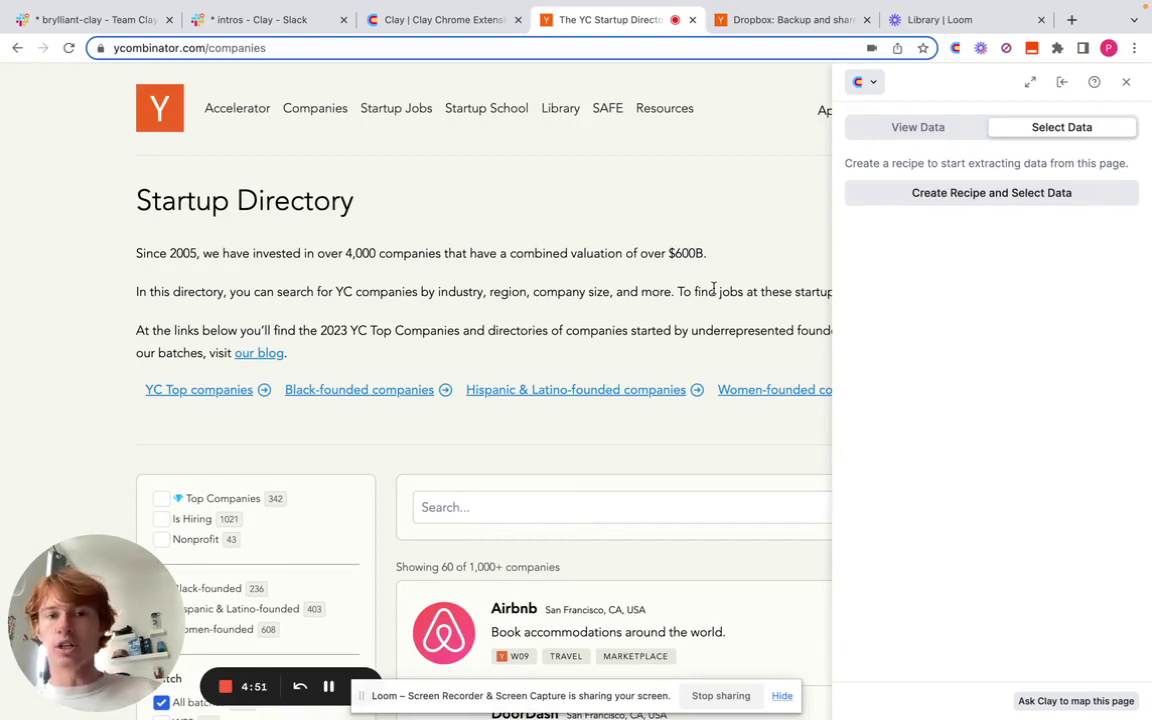
Check the autodetected 56-company list, then go back to build a recipe for the page.
left_click(928, 128)
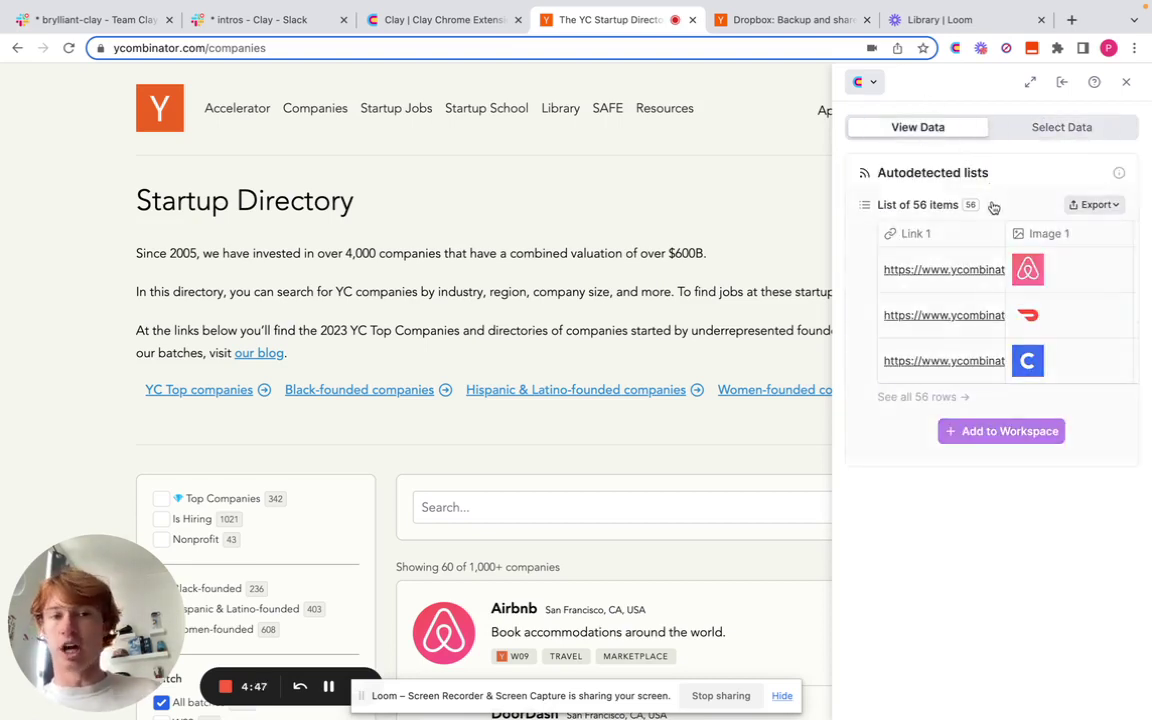
left_click(1043, 137)
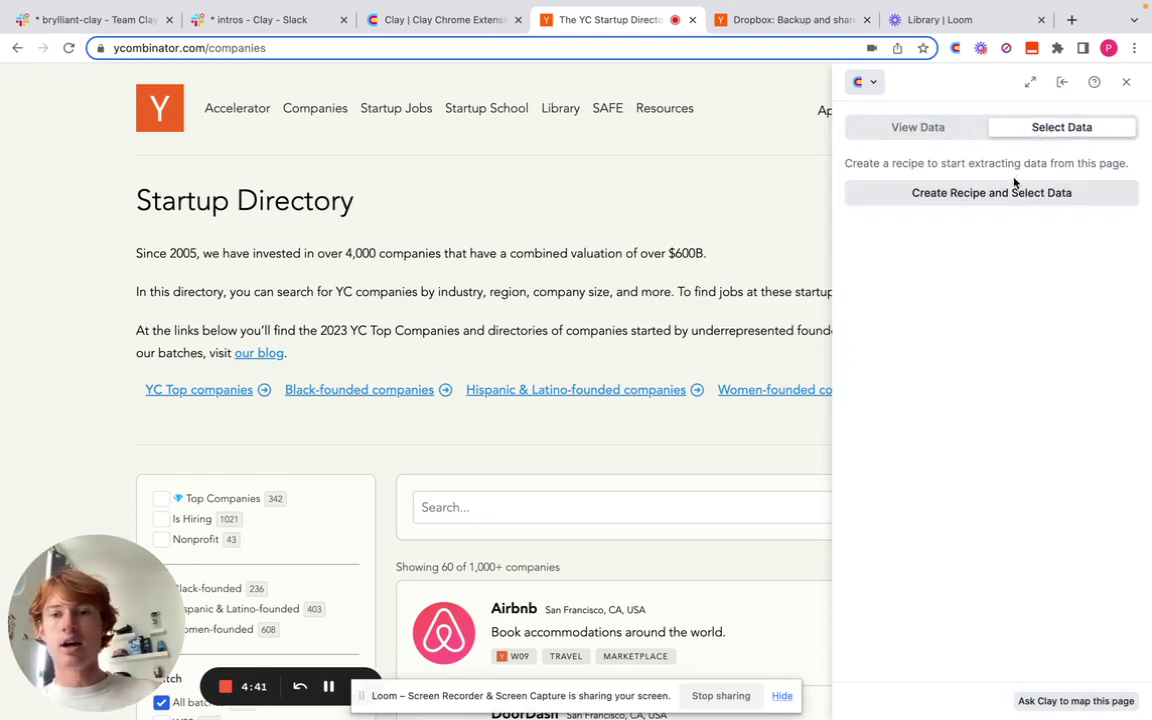
Create a new recipe and define a list by selecting the Airbnb and DoorDash company rows.
left_click(959, 196)
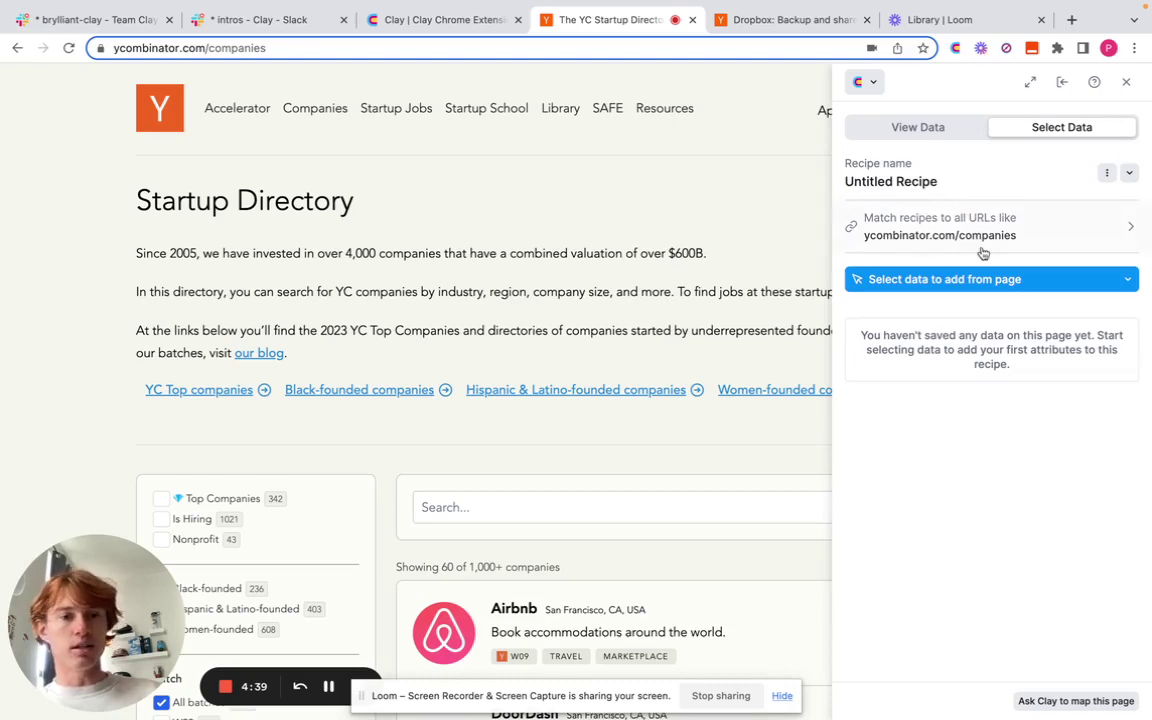
scroll(702, 342, "down", 2)
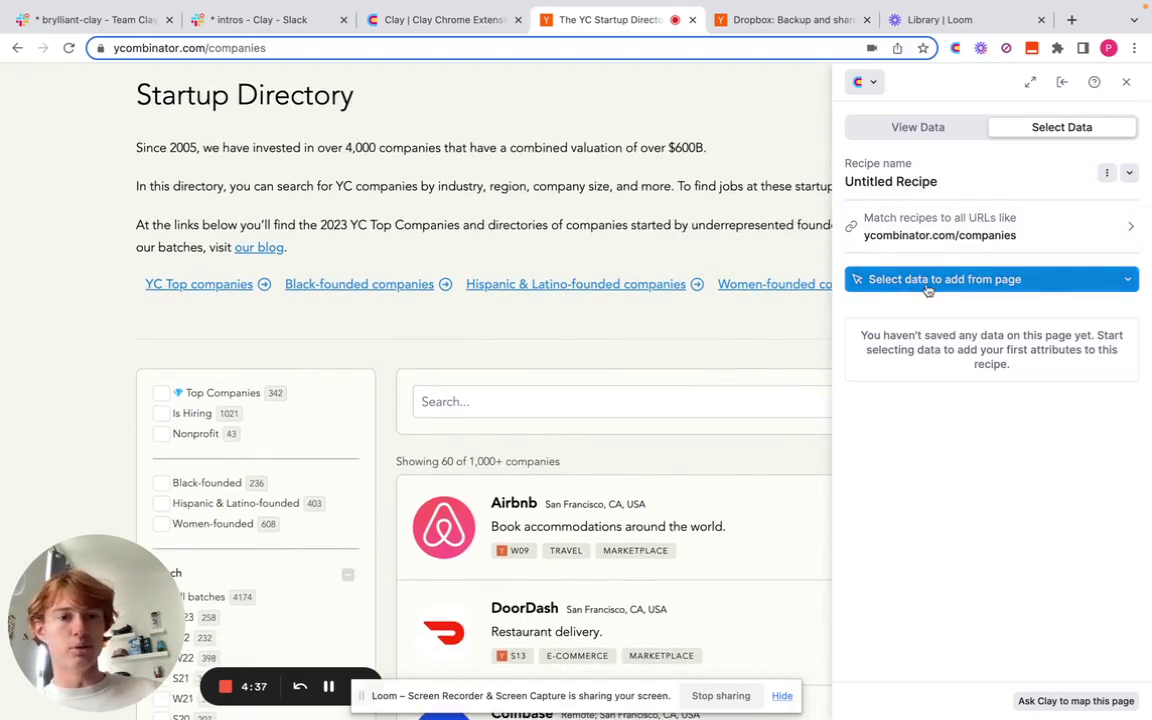
left_click(921, 283)
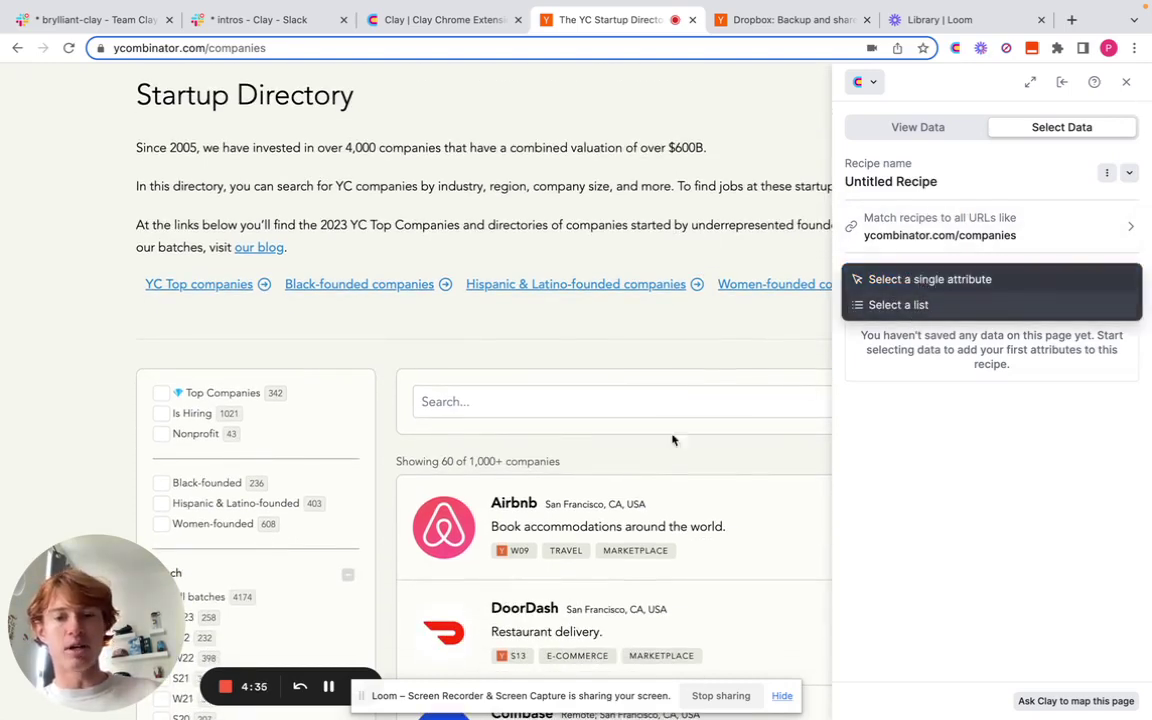
scroll(648, 446, "down", 2)
scroll(648, 446, "up", 2)
scroll(648, 446, "down", 1)
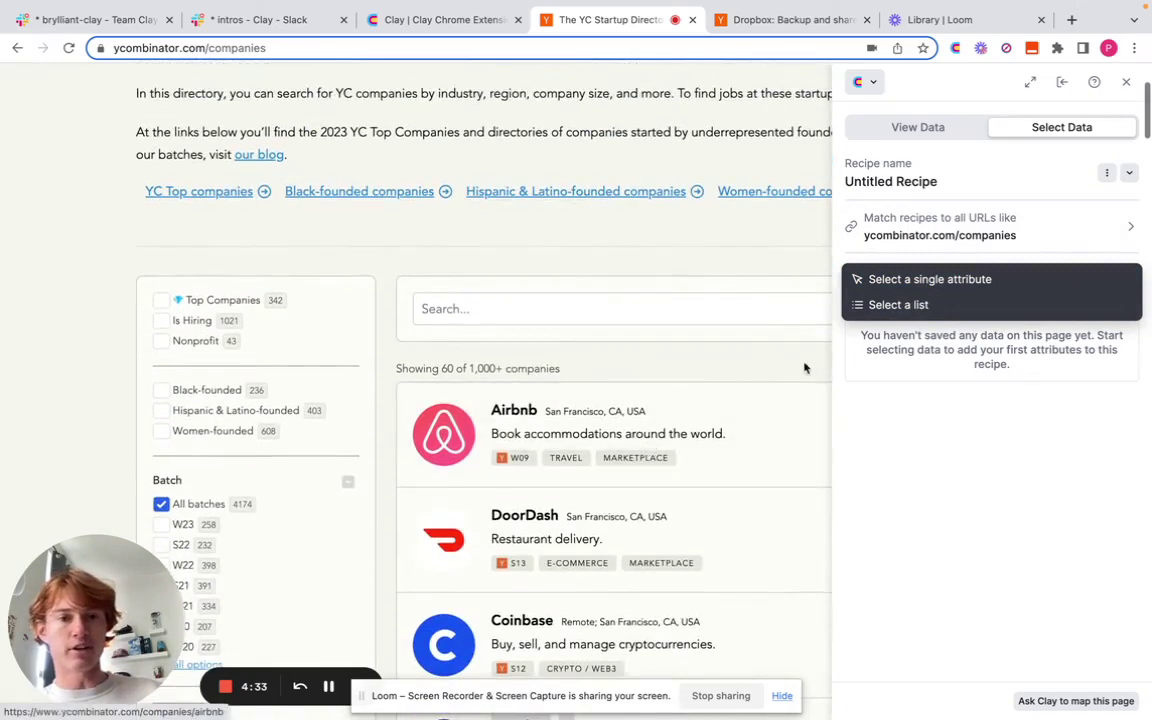
left_click(890, 306)
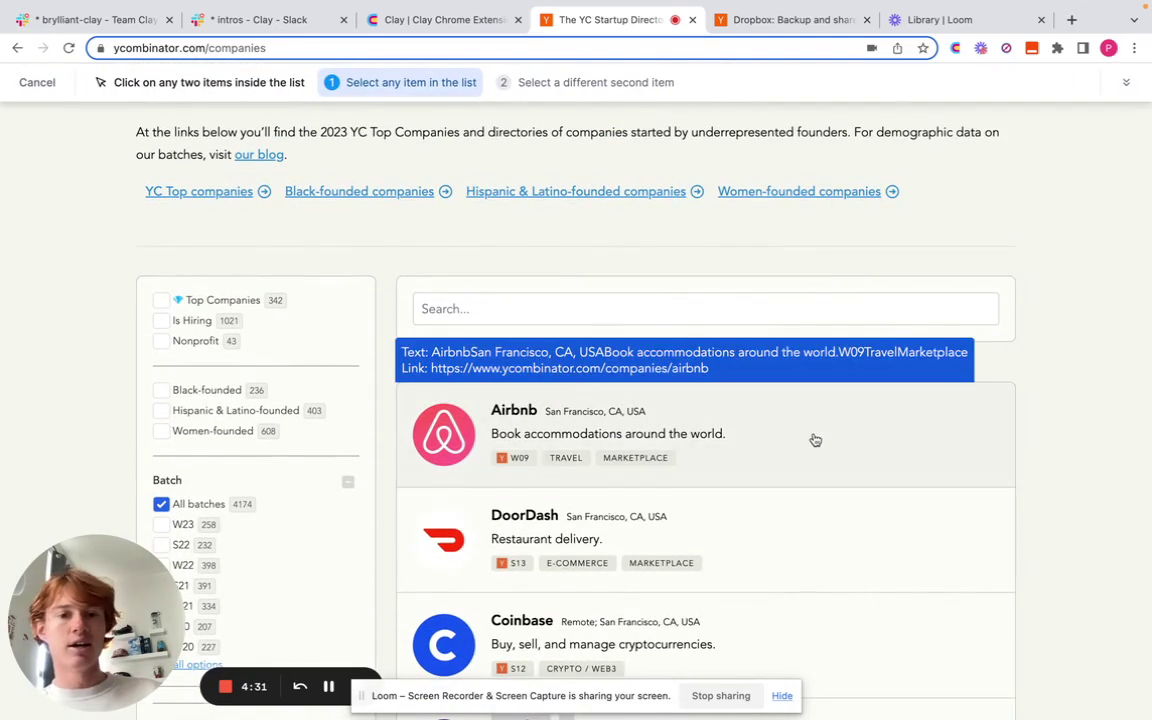
left_click(815, 440)
left_click(801, 552)
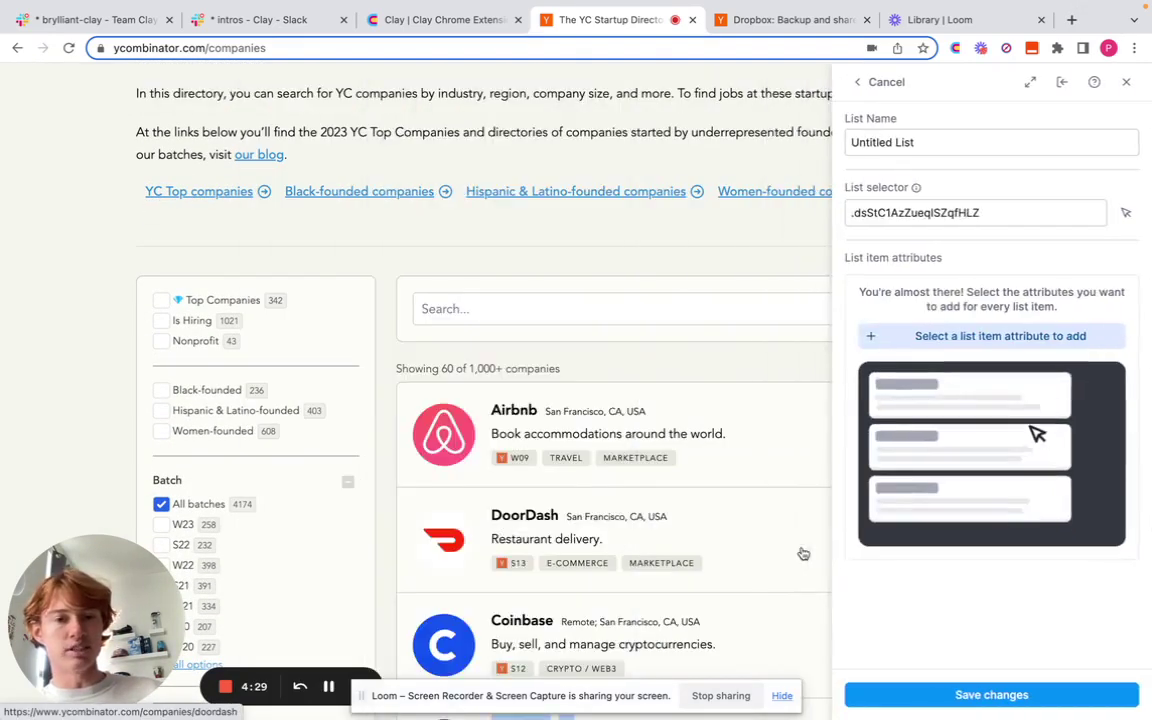
Add Airbnb's logo as an Image list attribute named 'Logo'.
left_click(960, 337)
scroll(609, 314, "down", 1)
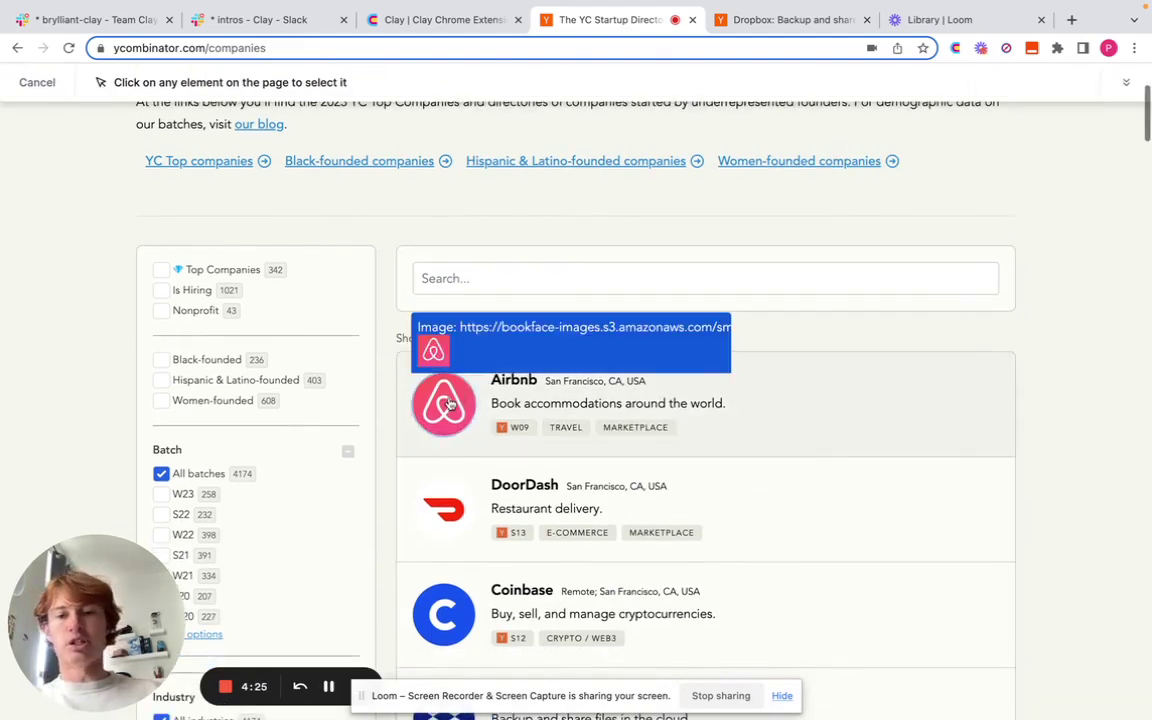
left_click(449, 403)
left_click(962, 272)
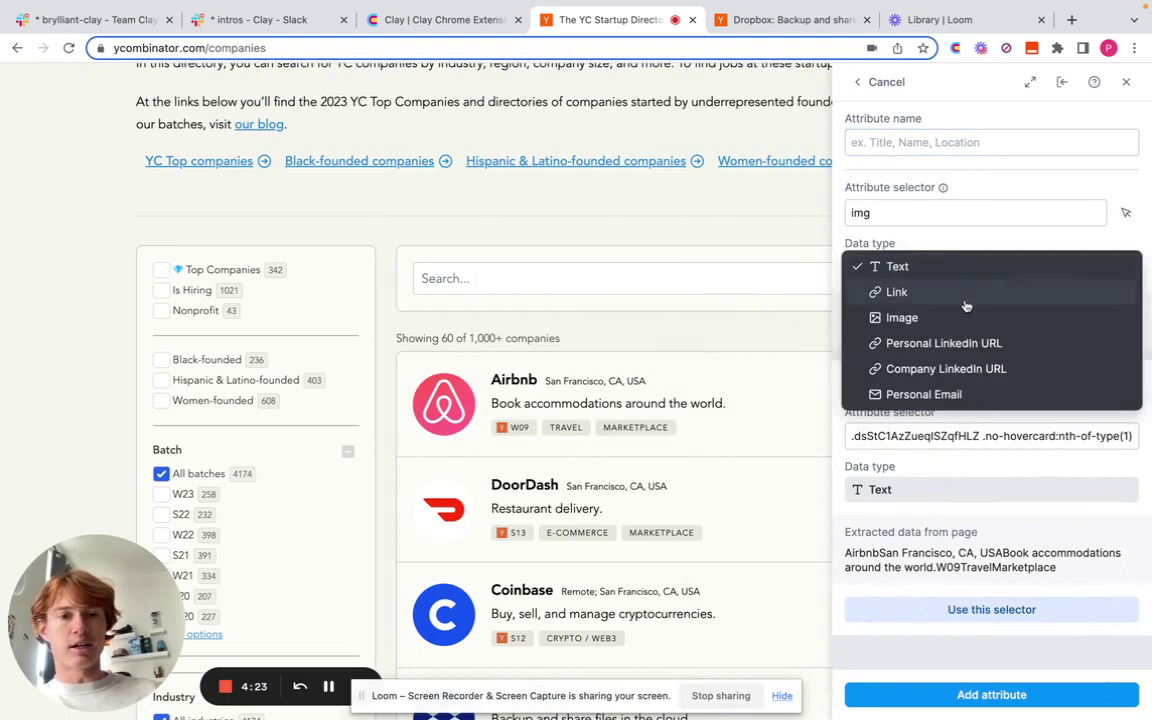
left_click(964, 314)
left_click(949, 146)
type("Logo")
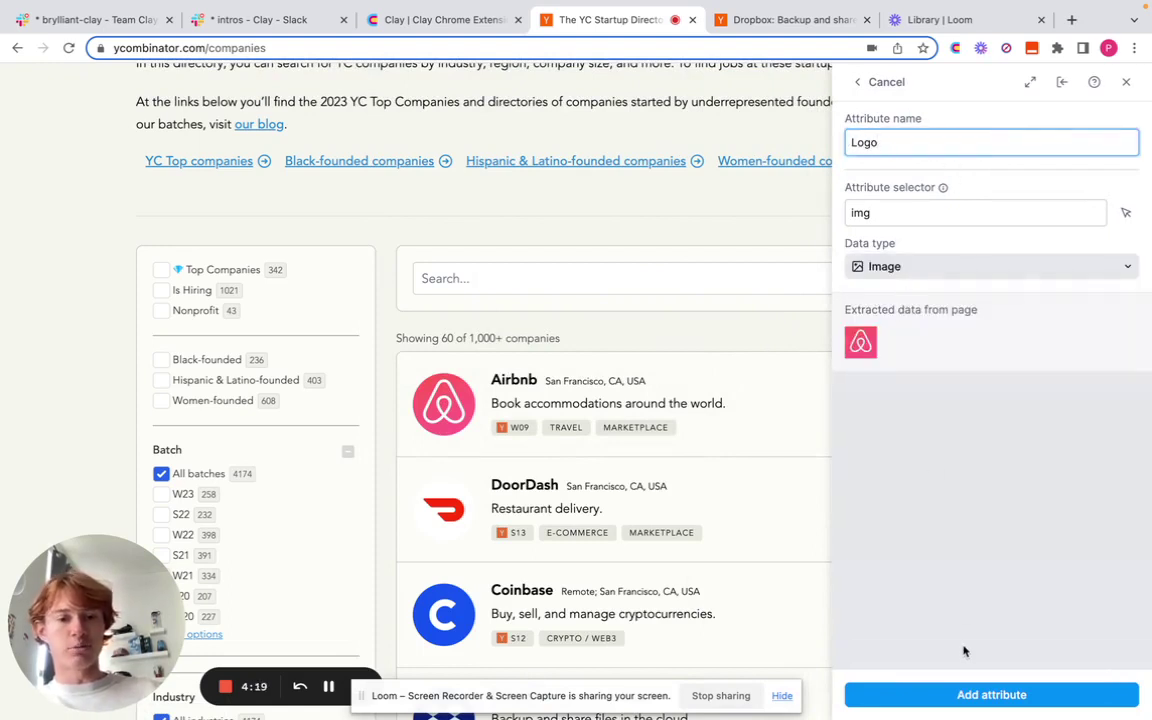
left_click(978, 694)
Add the company name Airbnb as a list attribute named 'Company Name'.
left_click(1097, 263)
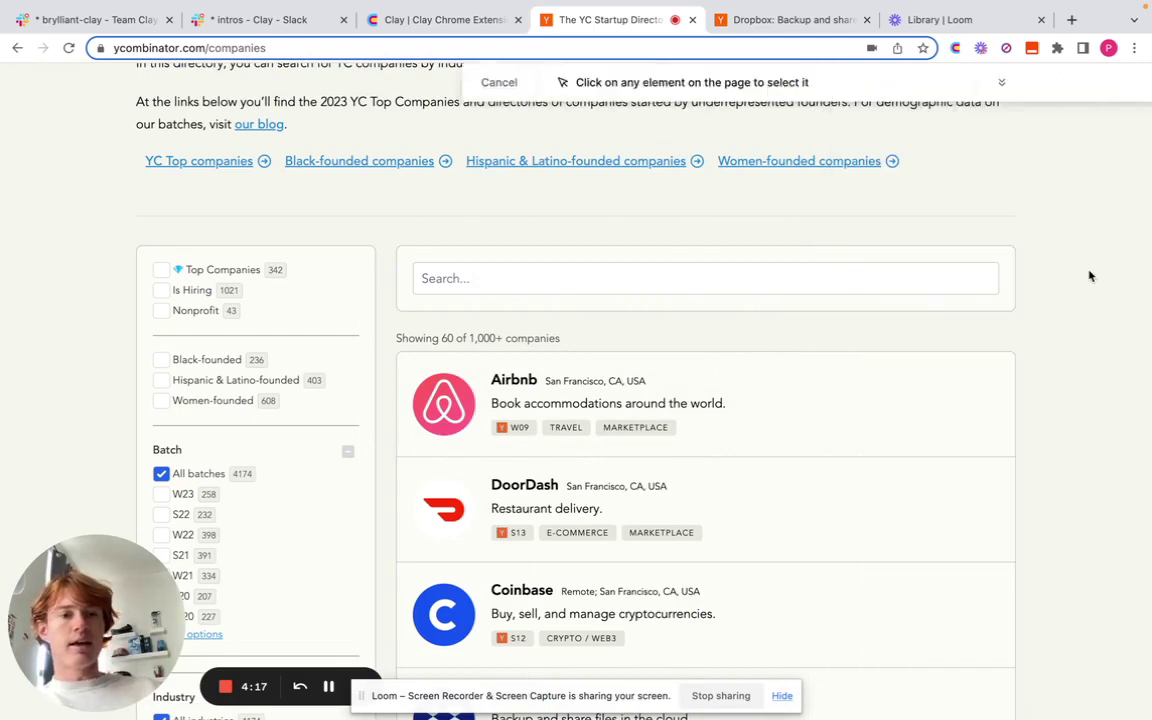
left_click(514, 386)
type("Air")
key("BackSpace")
key("BackSpace")
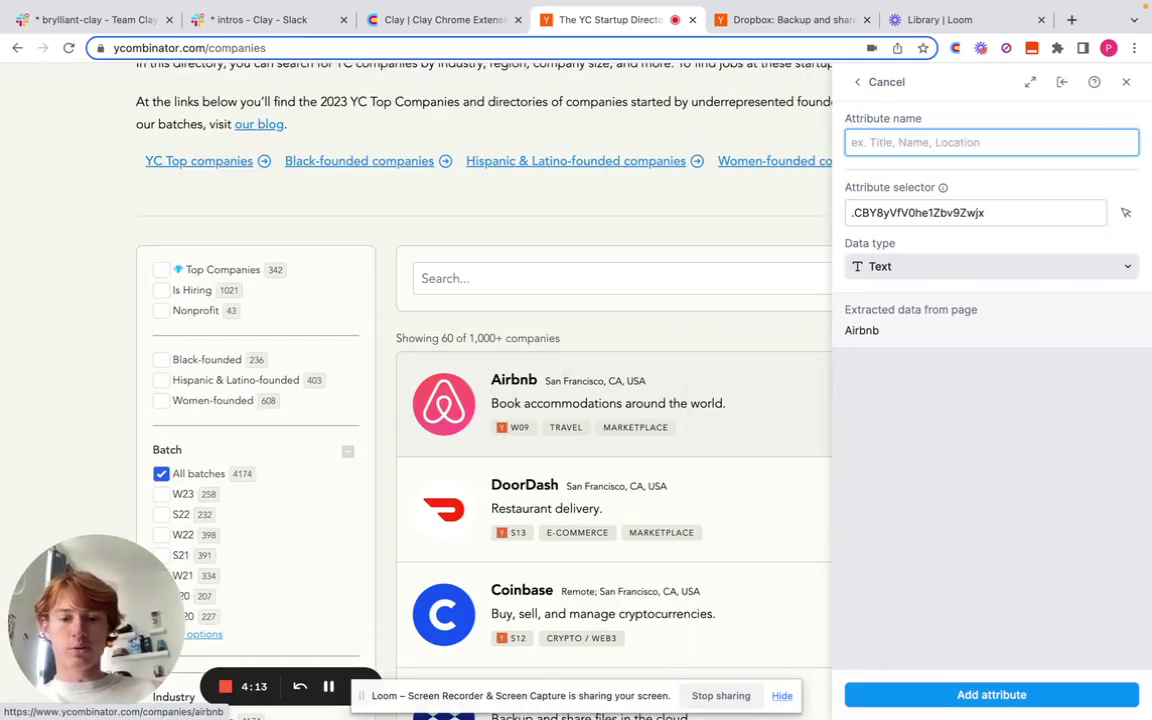
type("Compony")
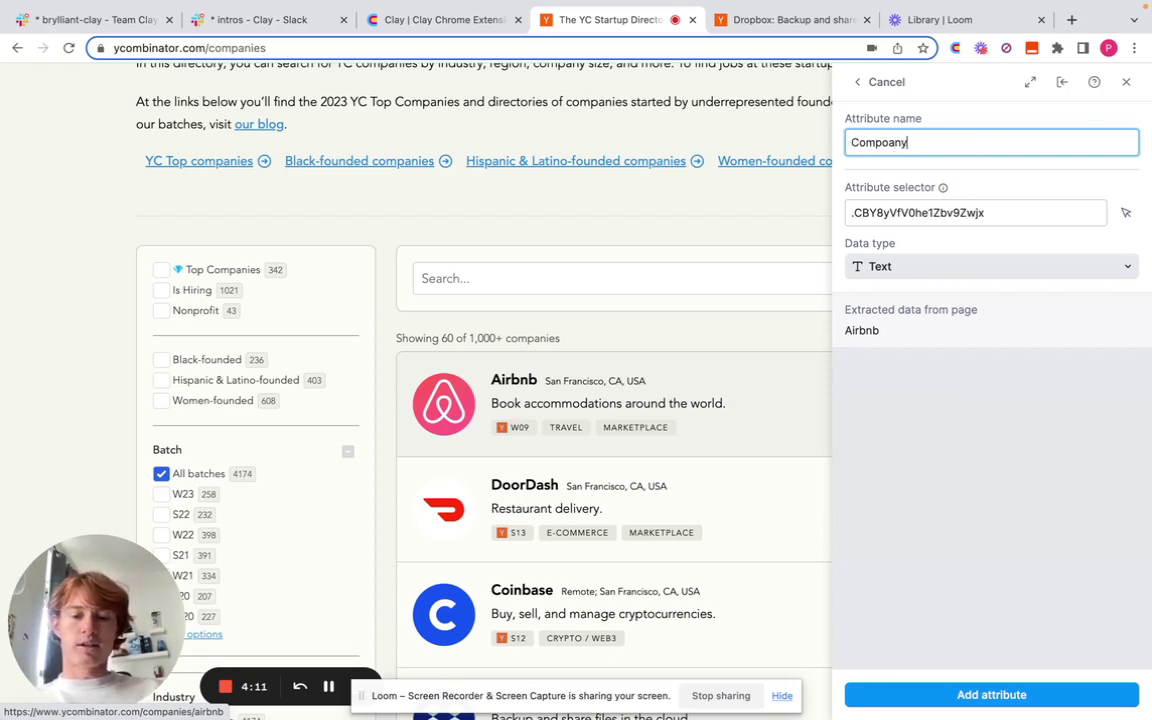
key("BackSpace")
key("BackSpace")
type("ny Name")
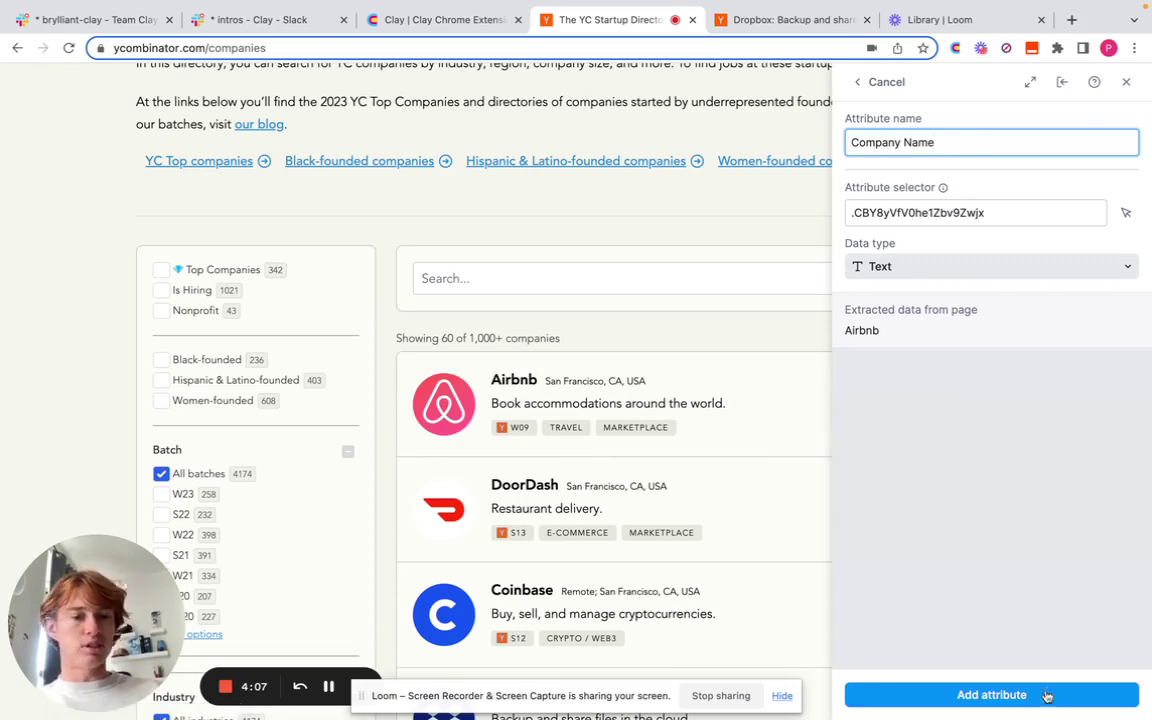
left_click(985, 694)
Scroll through the list's attributes and preview to review the captured values.
scroll(330, 690, "down", 3)
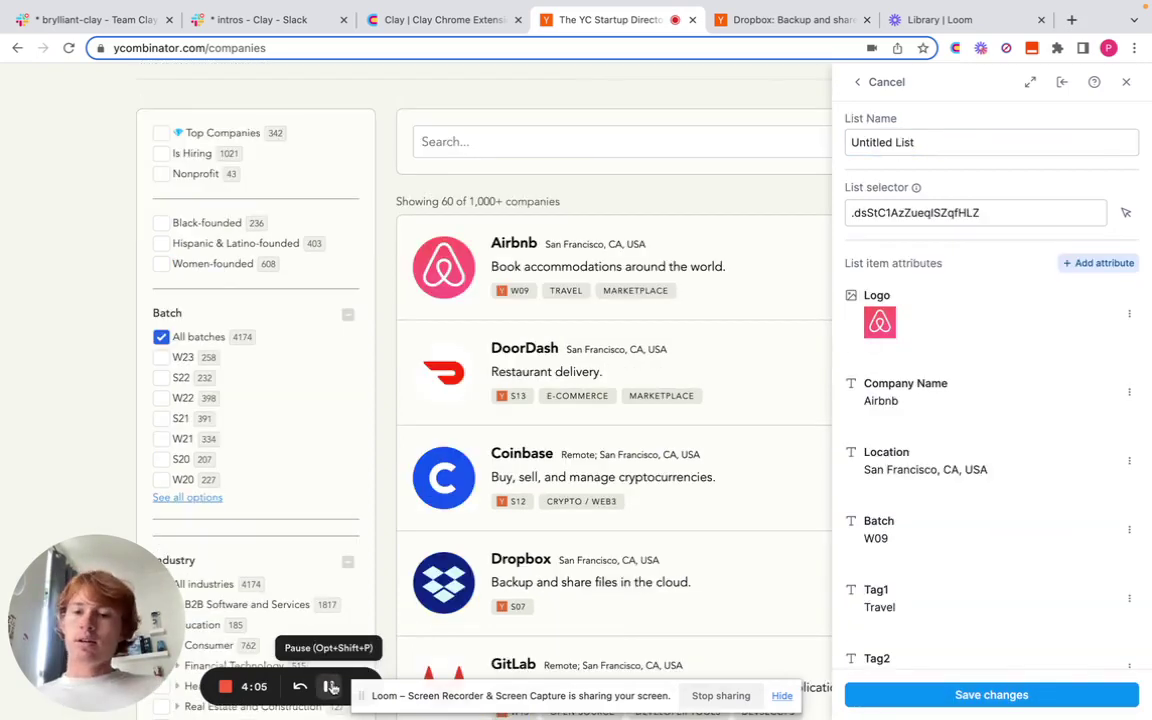
scroll(944, 465, "down", 3)
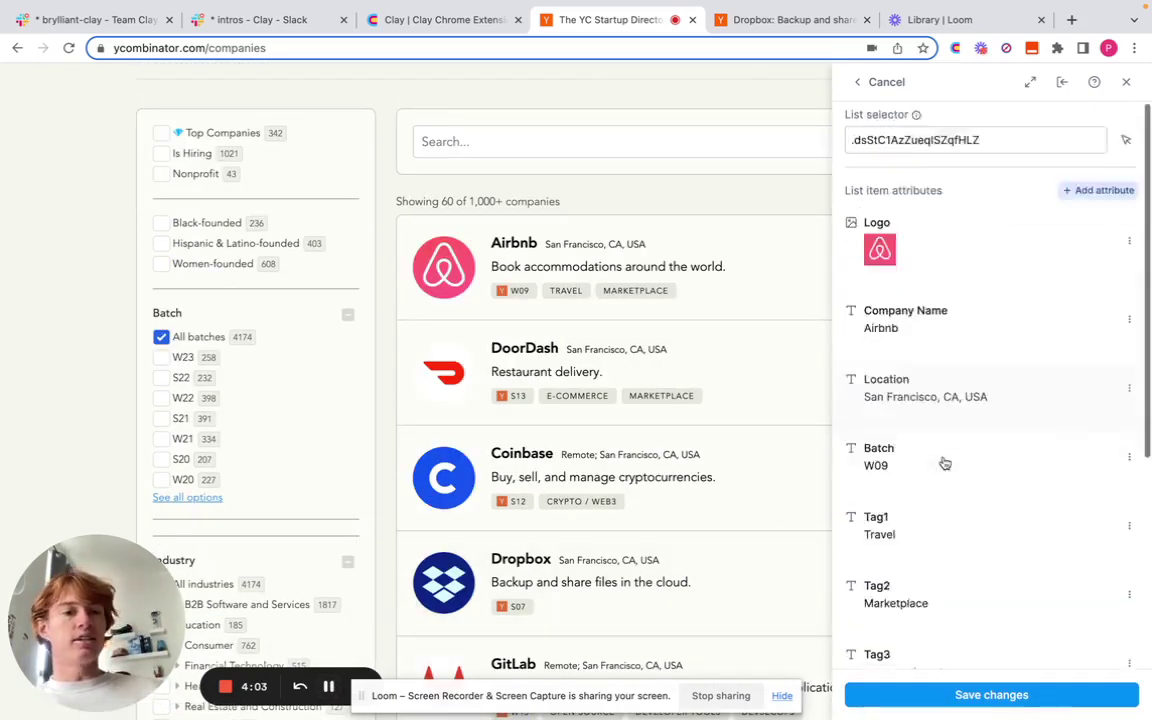
scroll(944, 463, "down", 2)
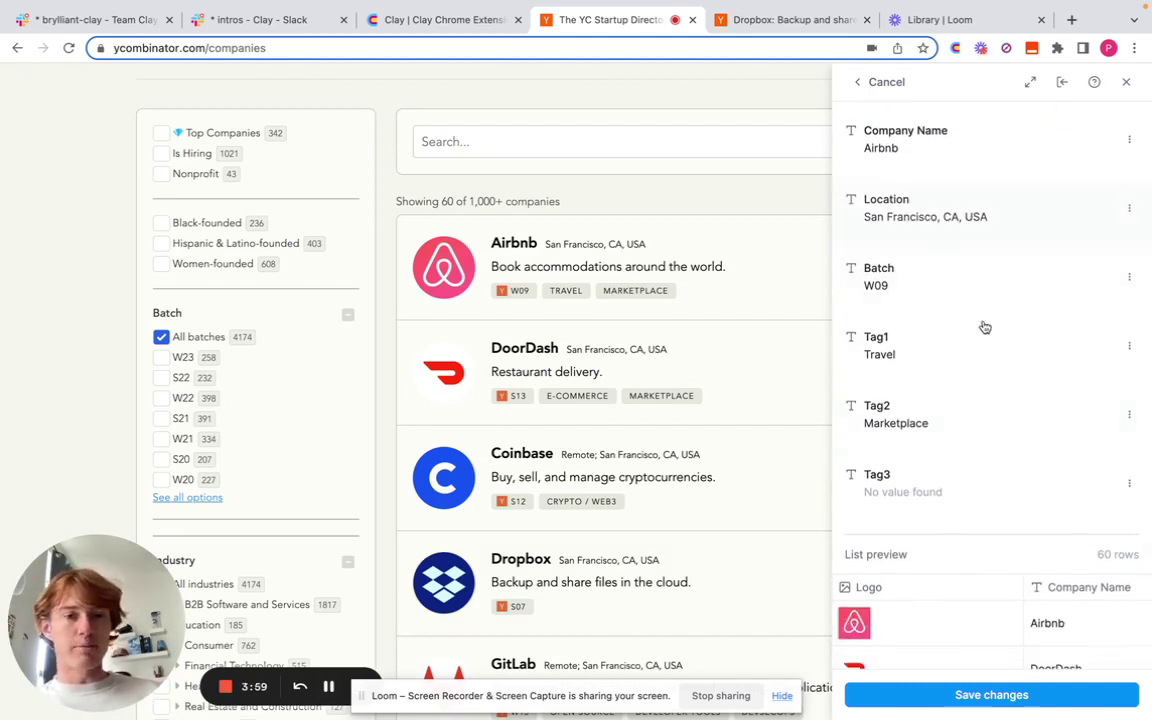
scroll(900, 330, "down", 4)
scroll(884, 309, "down", 2)
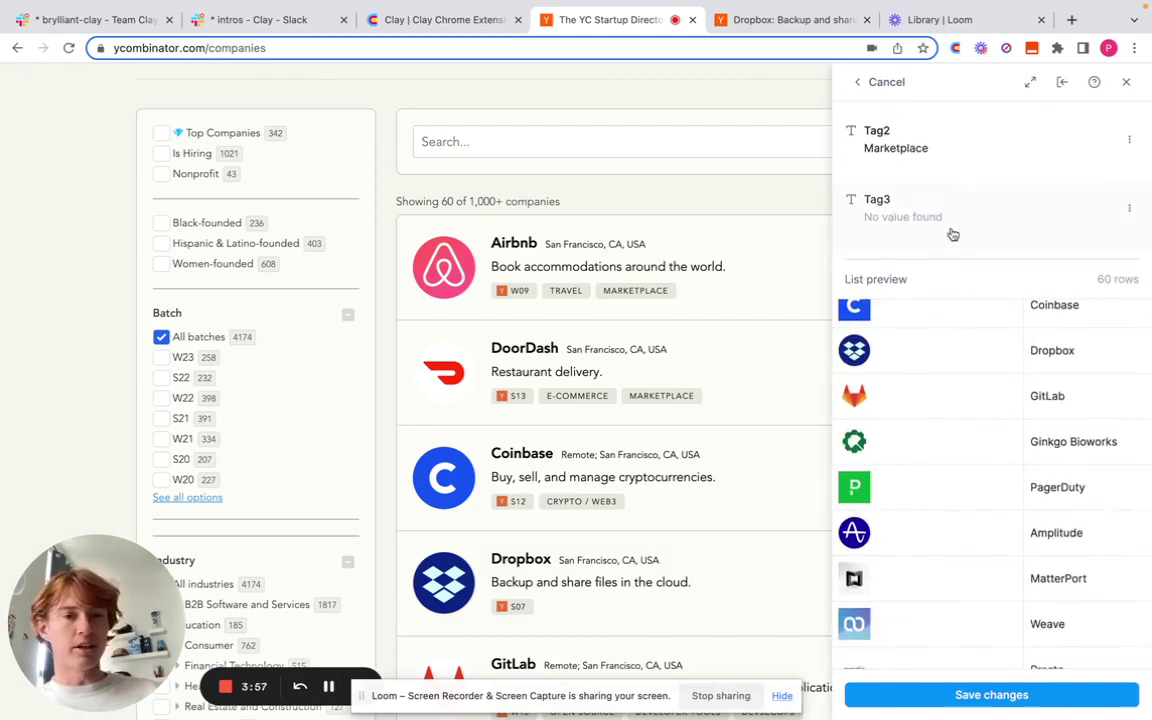
scroll(951, 234, "down", 1)
scroll(969, 368, "up", 2)
scroll(969, 368, "up", 1)
scroll(969, 368, "down", 3)
scroll(969, 368, "up", 3)
scroll(969, 368, "right", 3)
scroll(968, 370, "right", 6)
scroll(968, 370, "right", 1)
scroll(968, 370, "left", 8)
scroll(968, 370, "up", 10)
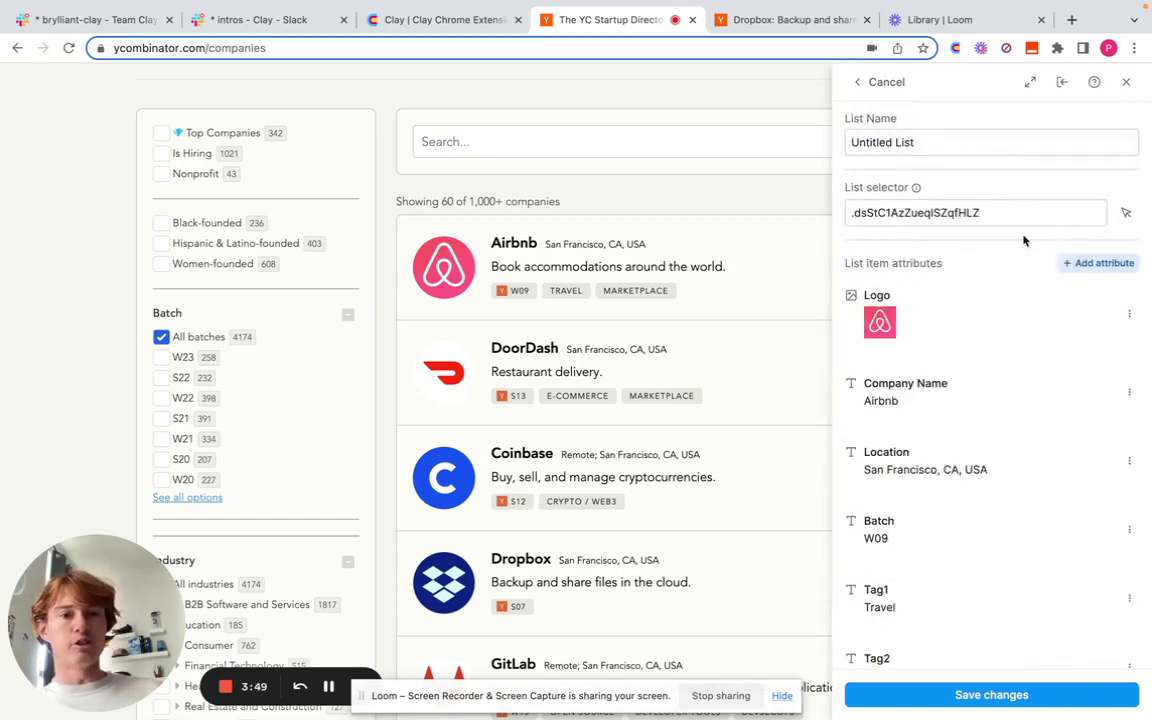
Rename the list to 'Yc List' and save the changes.
triple_click(962, 142)
type("Y")
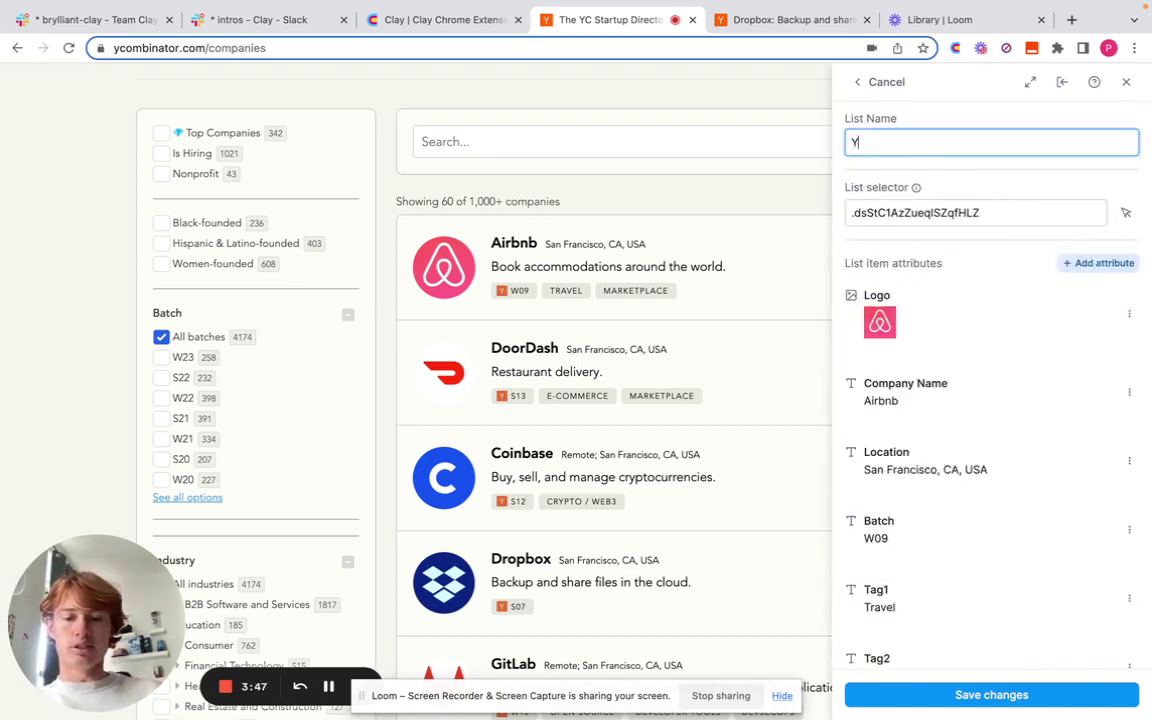
type("c Lisy")
key("BackSpace")
type("t")
left_click(977, 697)
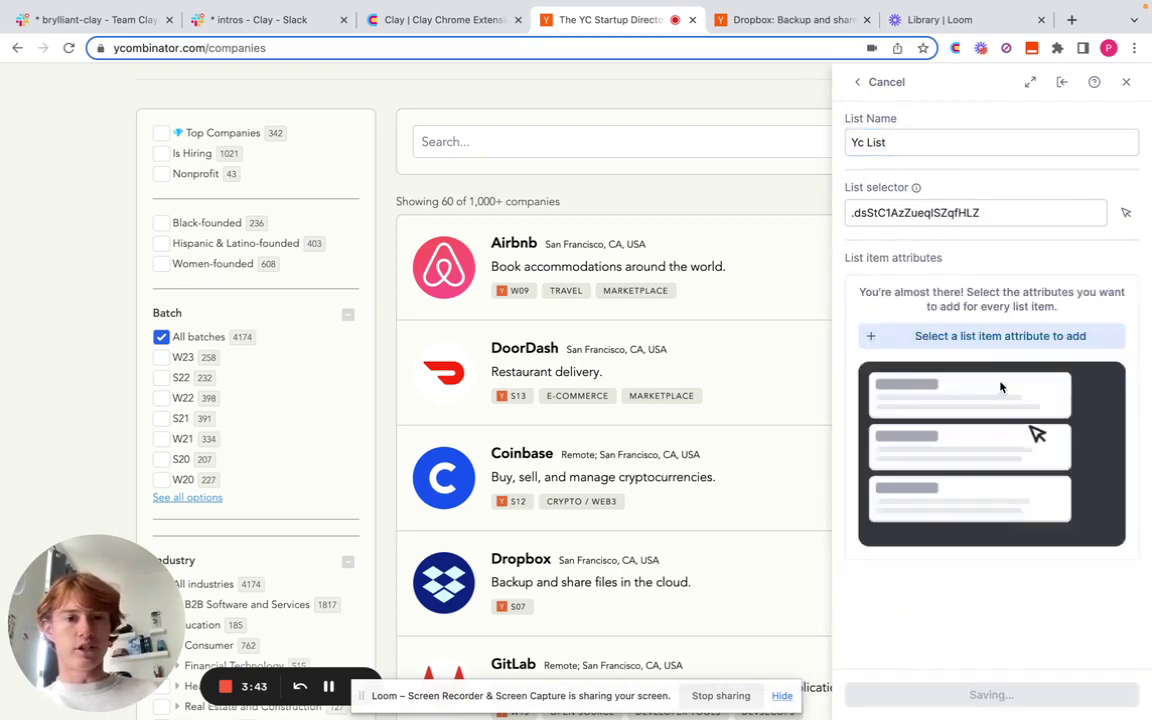
Review the Yc List recipe's extracted company table in View Data.
scroll(650, 450, "up", 2)
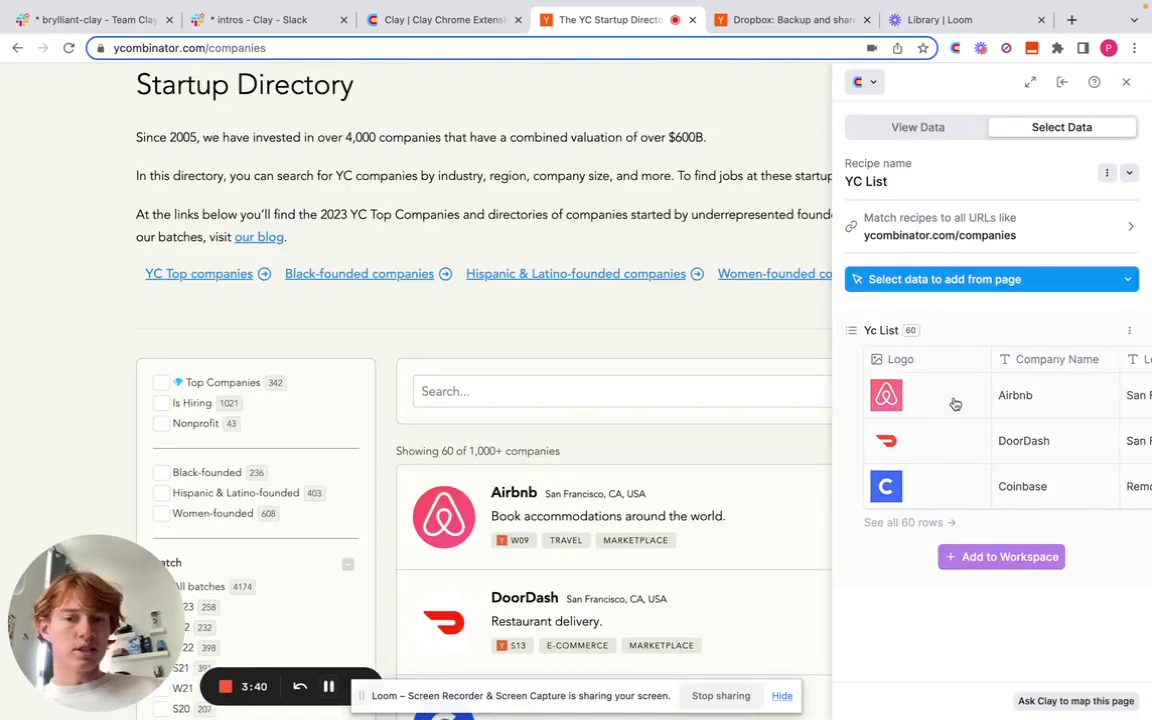
left_click(932, 130)
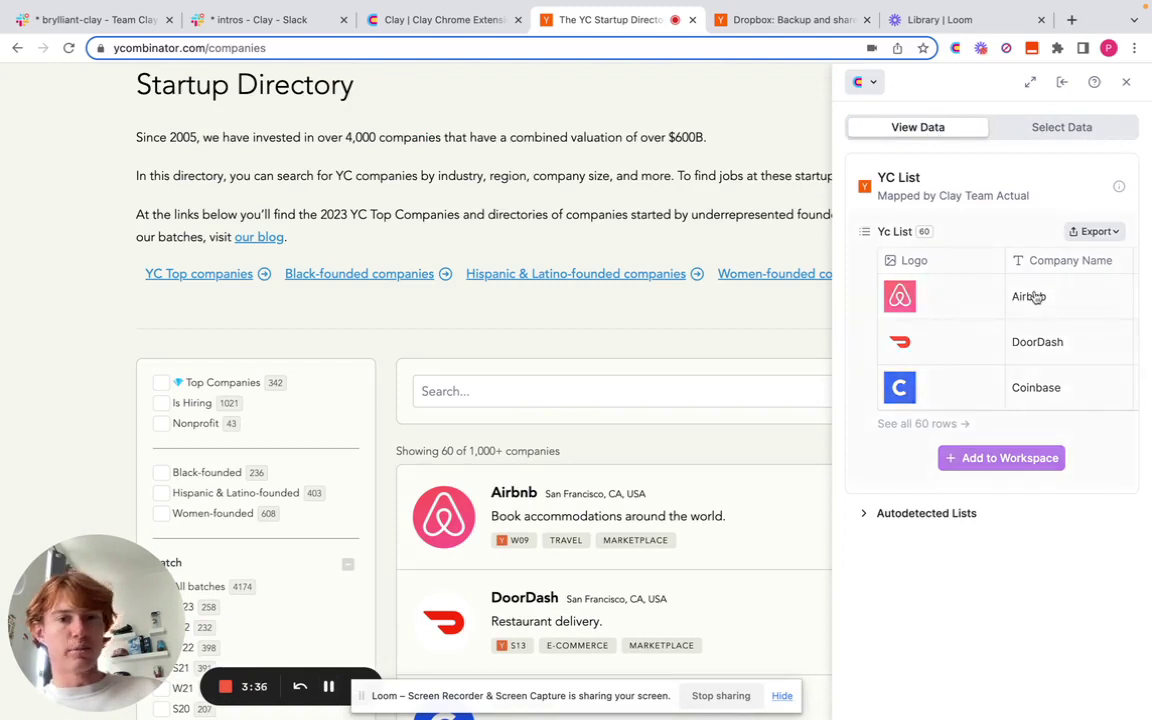
scroll(1036, 297, "right", 5)
scroll(1036, 297, "left", 10)
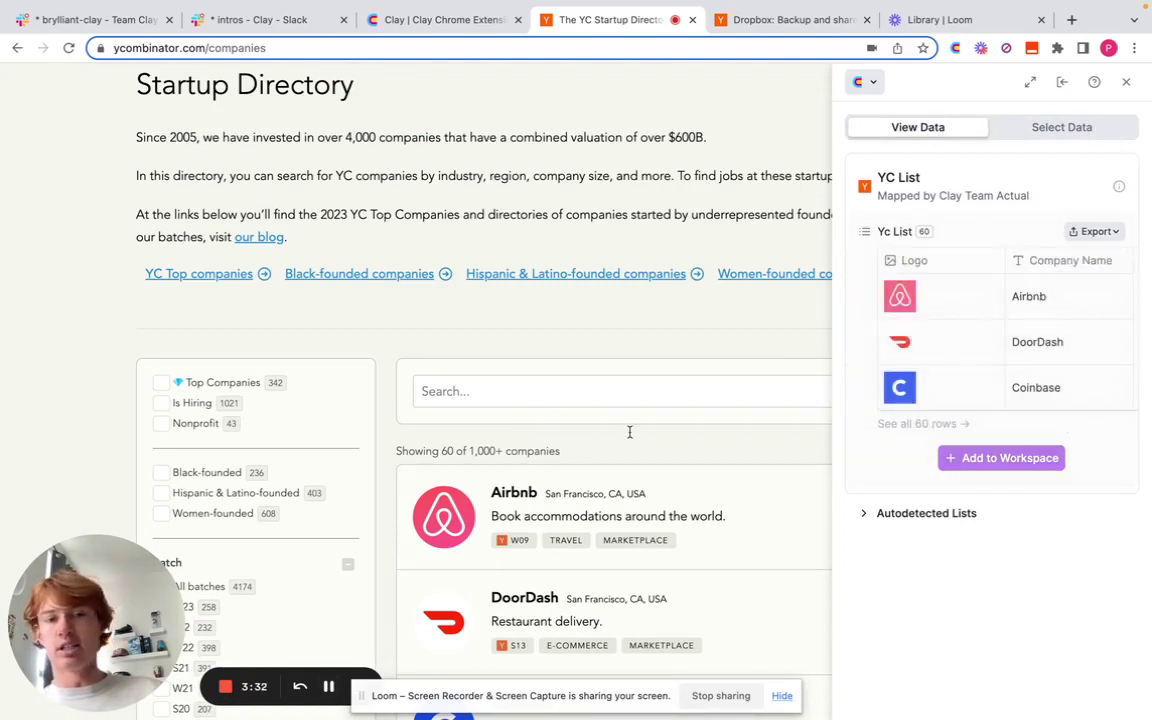
On the Dropbox page, start a new recipe with the logo as an Image attribute named 'Logo'.
key("ctrl+Tab")
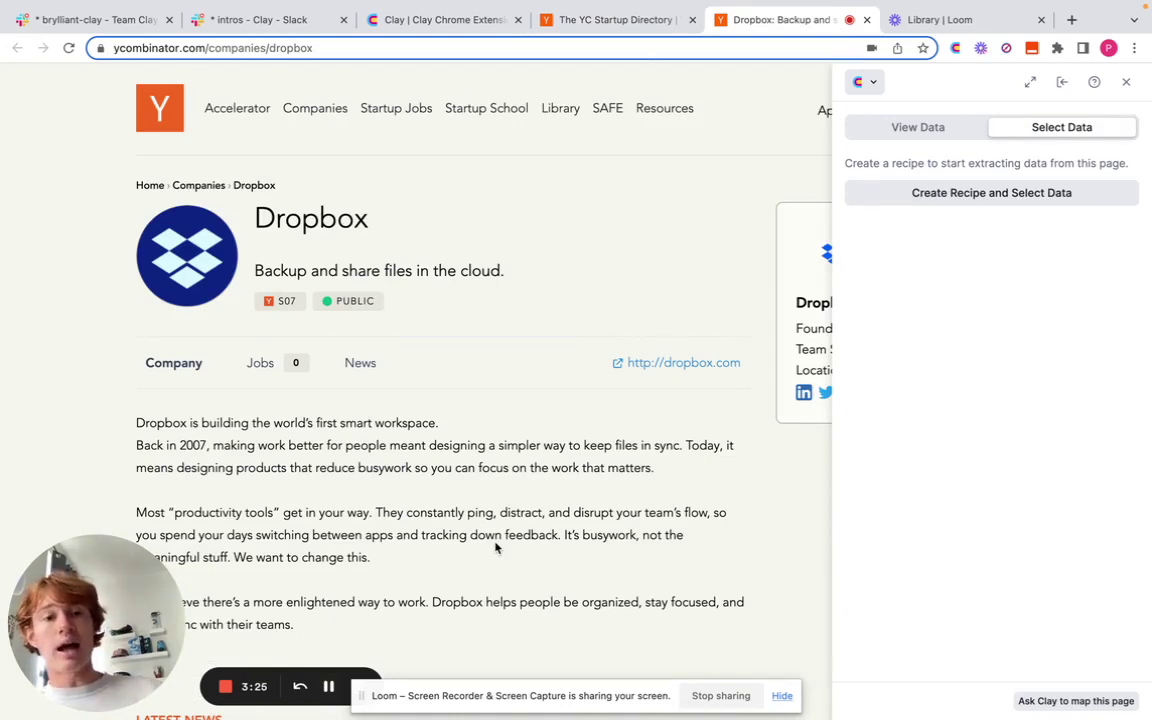
left_click(933, 199)
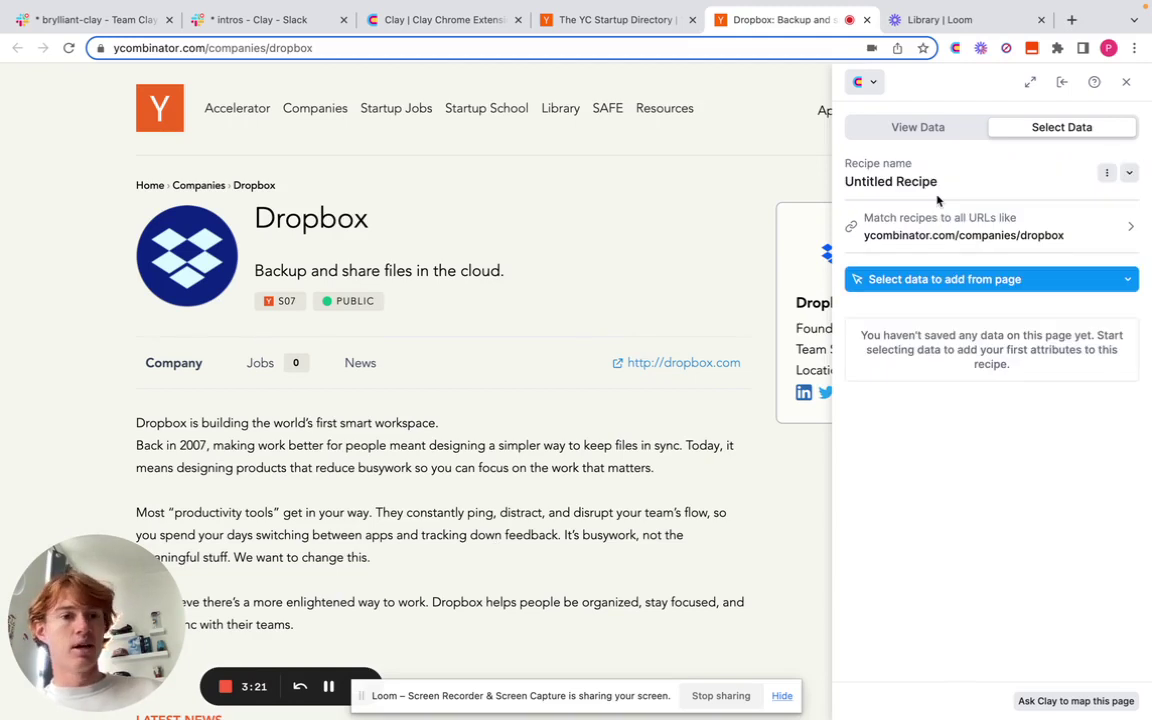
left_click(909, 283)
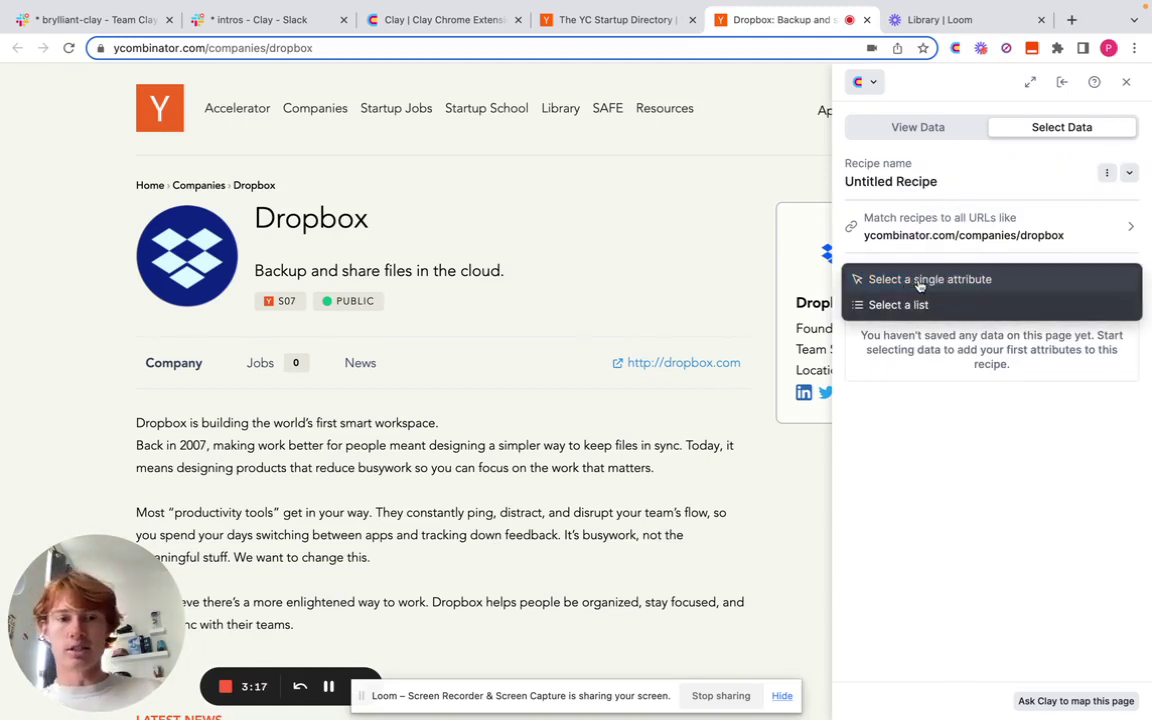
left_click(918, 282)
left_click(187, 255)
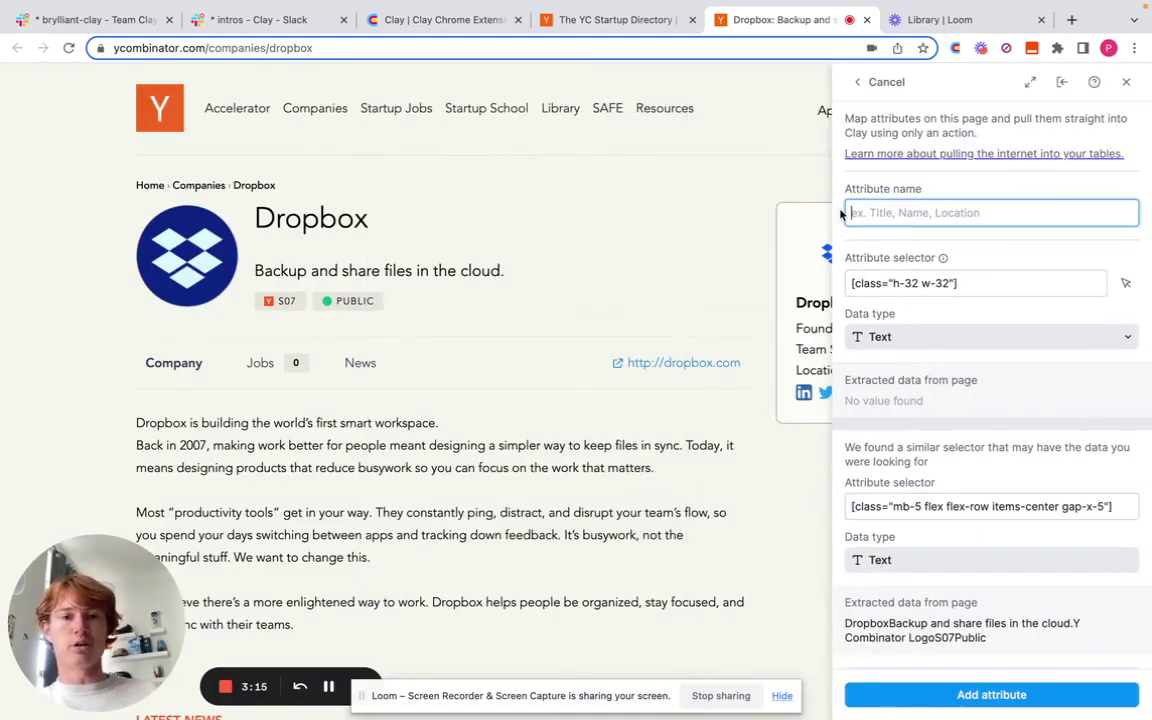
type("Logo")
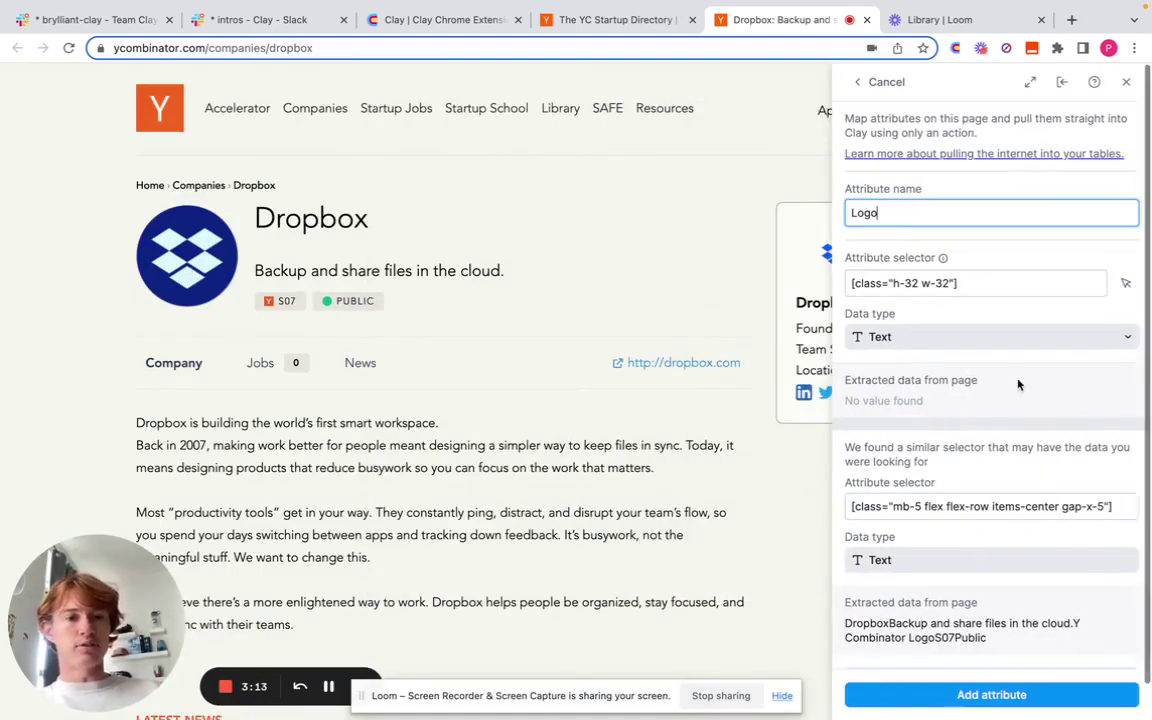
left_click(1008, 340)
left_click(995, 388)
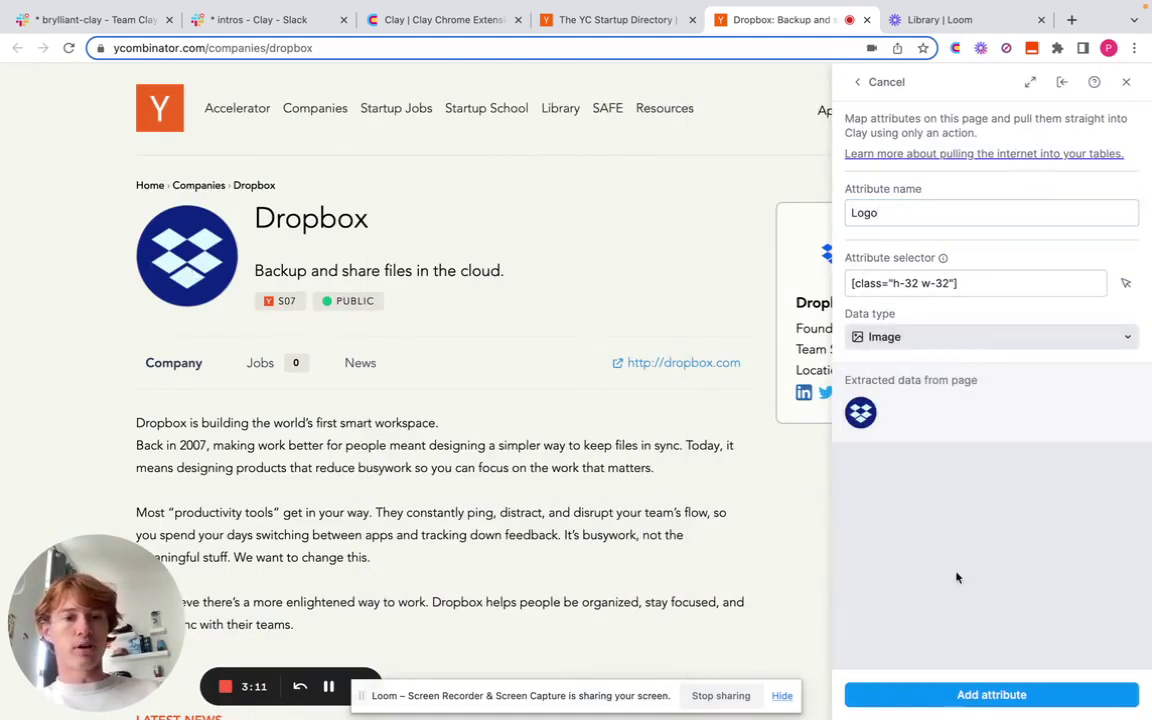
left_click(966, 698)
Add the Dropbox heading as a single attribute named 'Company Name'.
left_click(1054, 283)
left_click(982, 281)
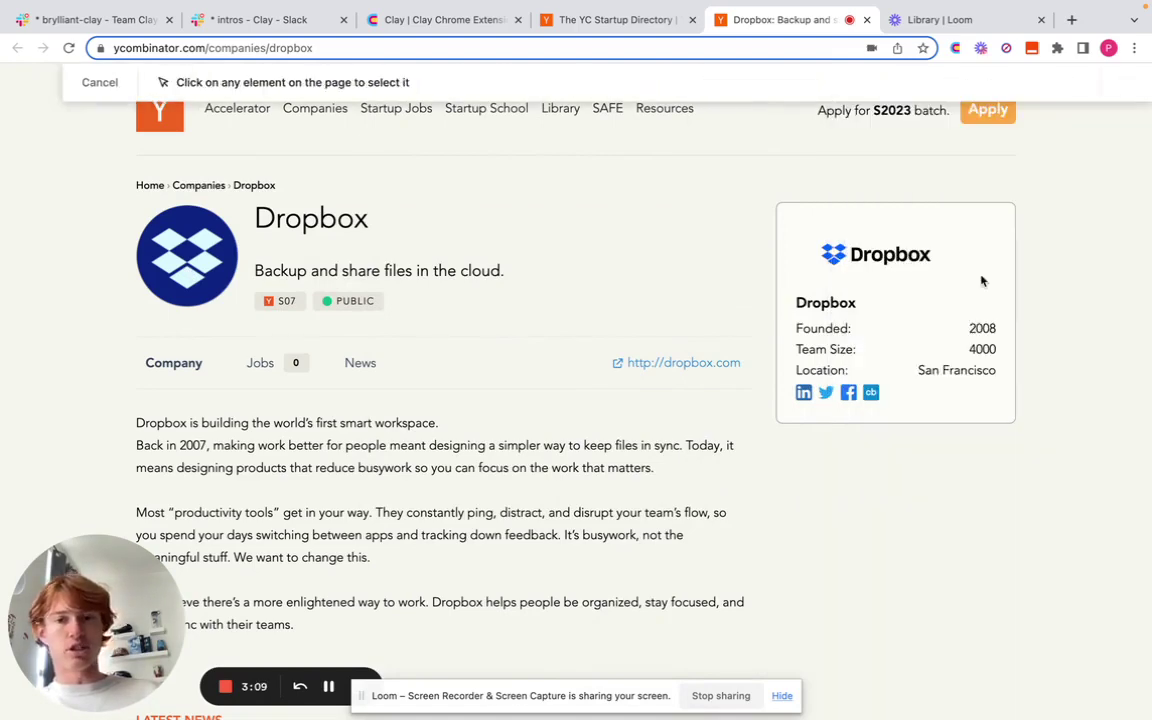
left_click(357, 218)
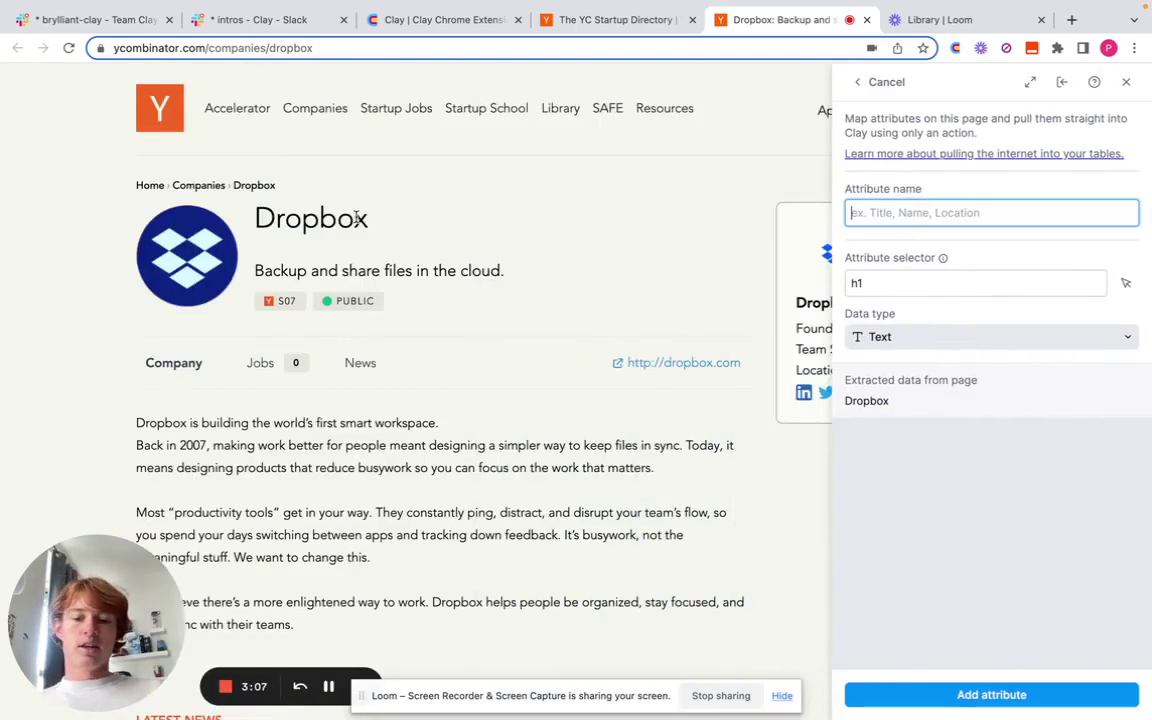
type("Company Name")
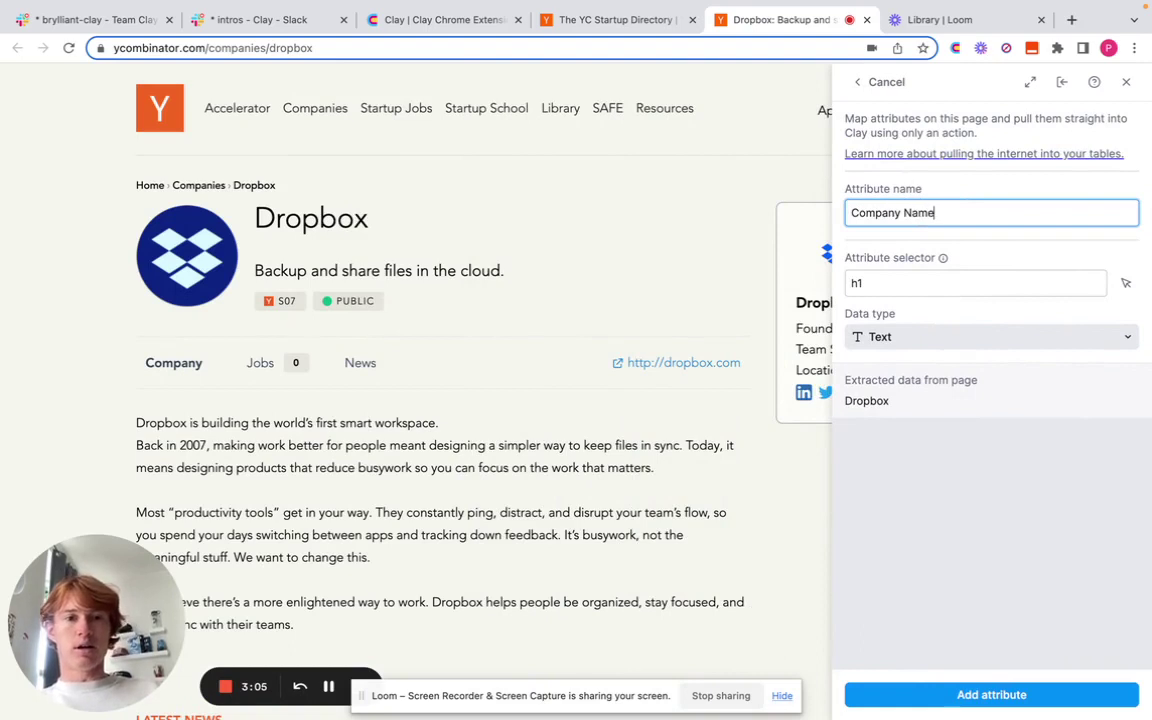
left_click(910, 694)
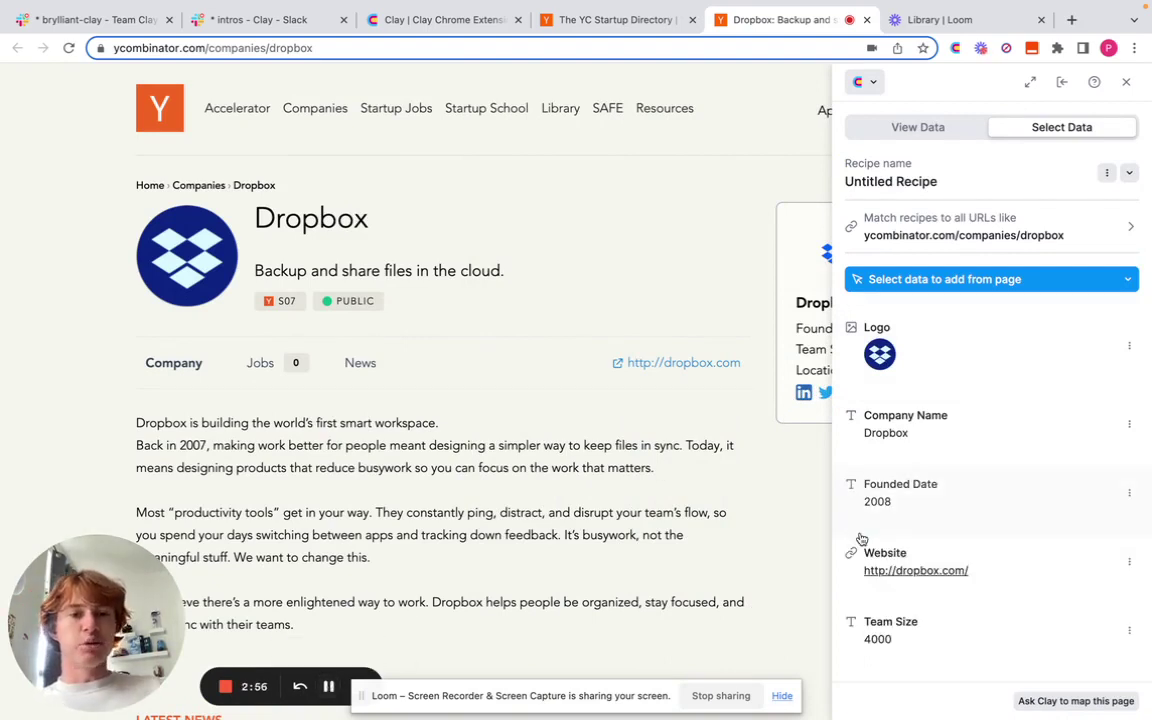
Scroll down the Dropbox recipe panel to view its attributes.
scroll(861, 540, "down", 5)
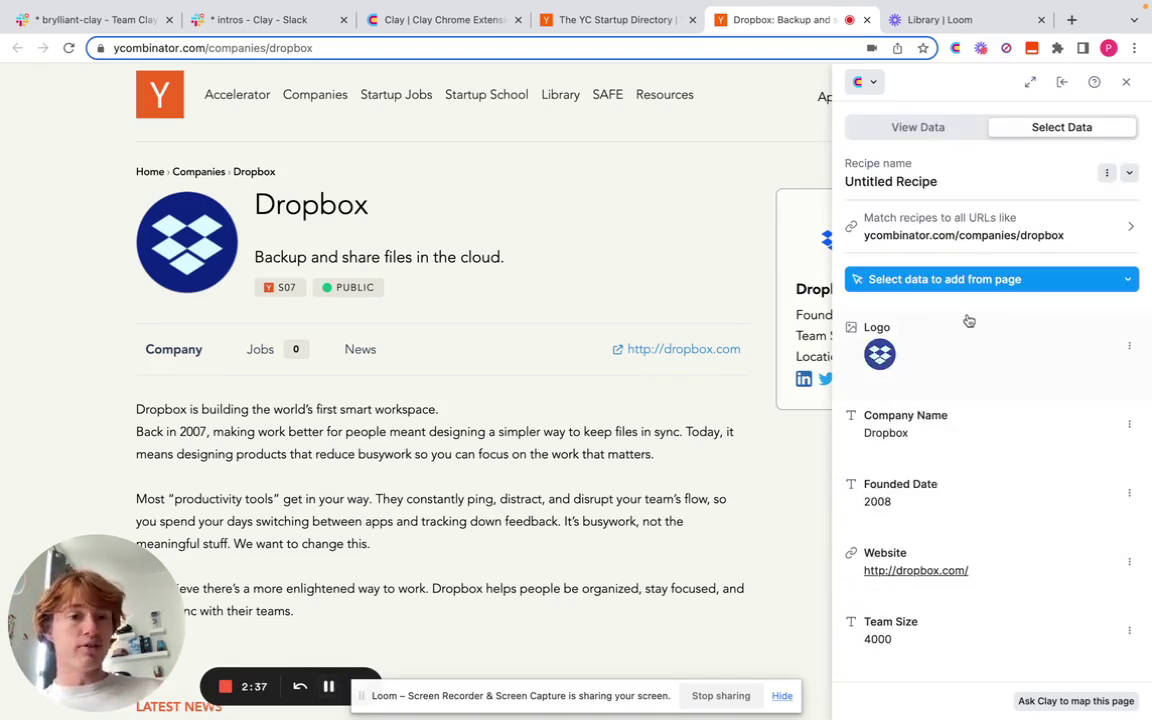
Replace 'dropbox' in the path pattern with ':companyname' and save the recipe's URL matching.
left_click(1043, 227)
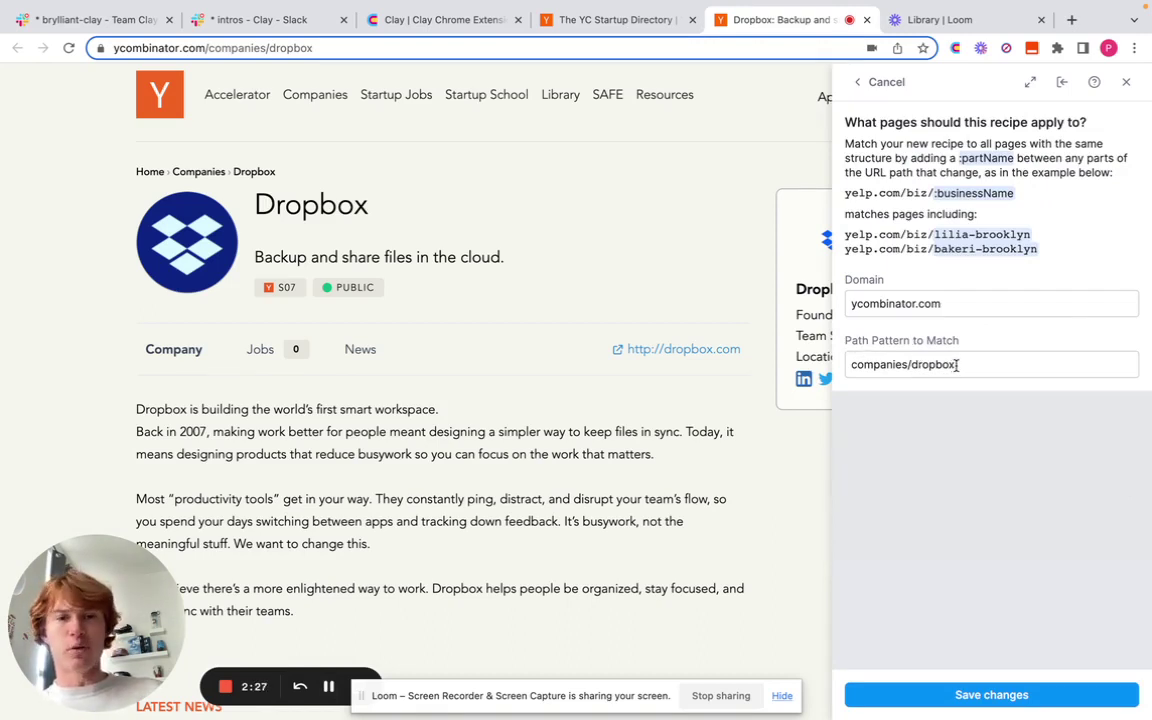
left_click_drag(955, 365, 916, 368)
key("BackSpace")
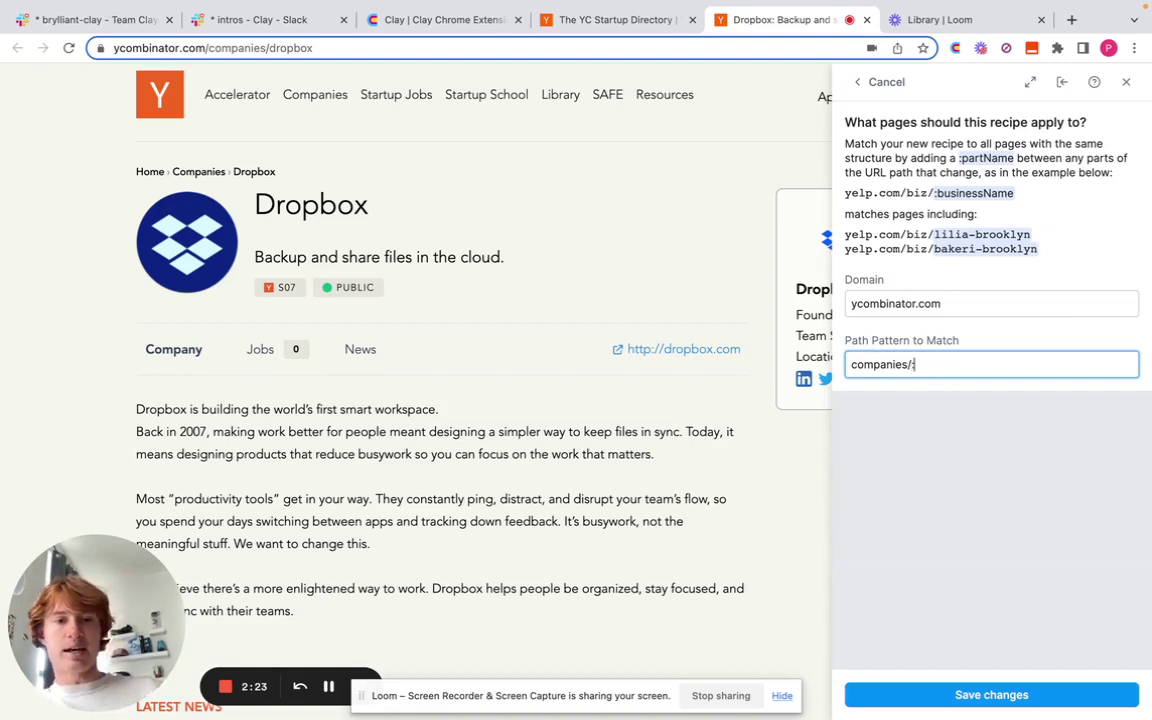
type(":companyname")
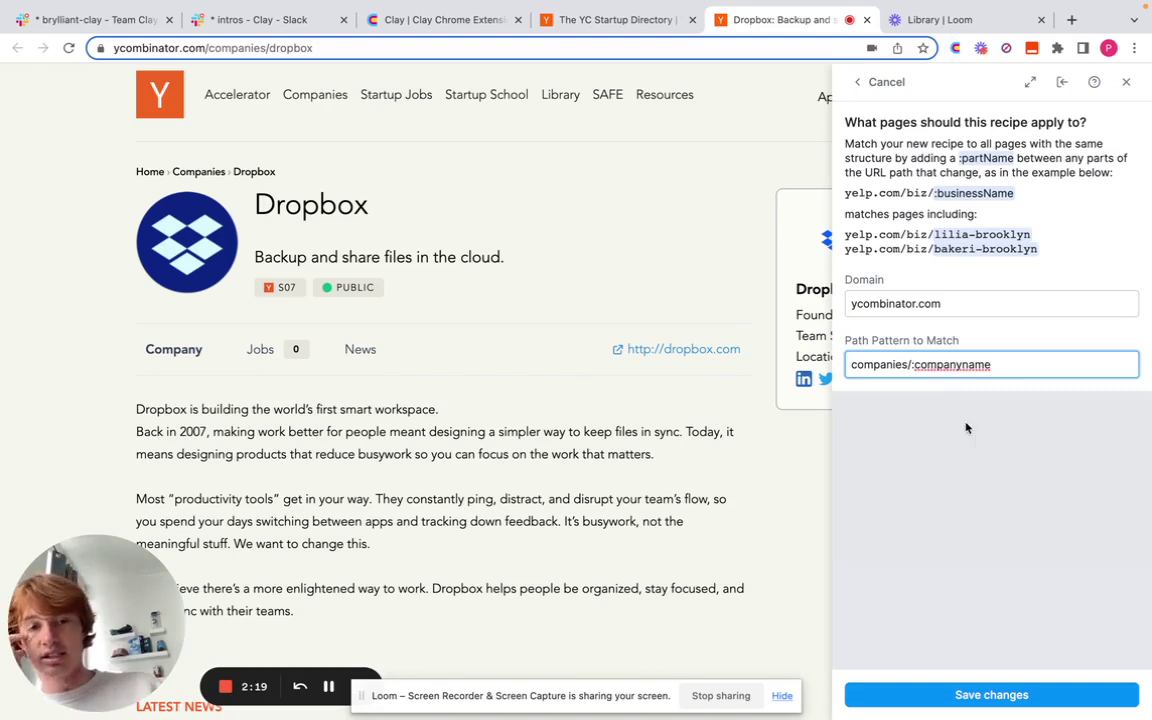
left_click(1000, 697)
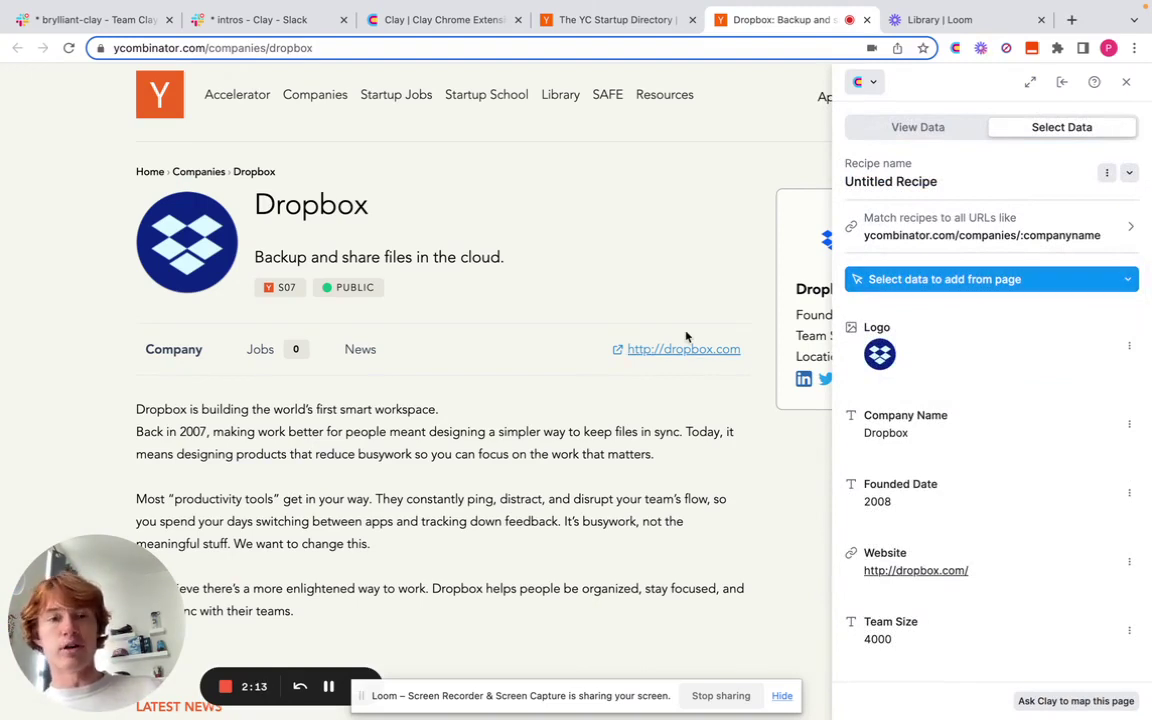
scroll(1011, 258, "down", 1)
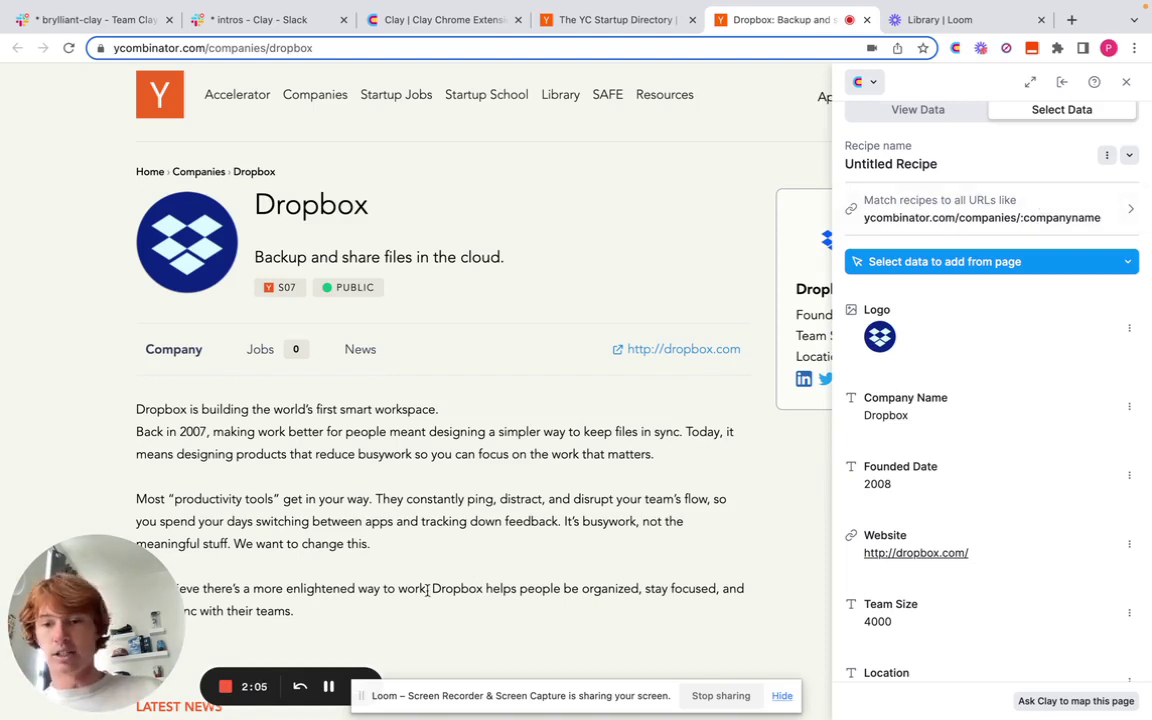
Open GitLab's company page and the Clay panel to view its YC Company data.
left_click(328, 687)
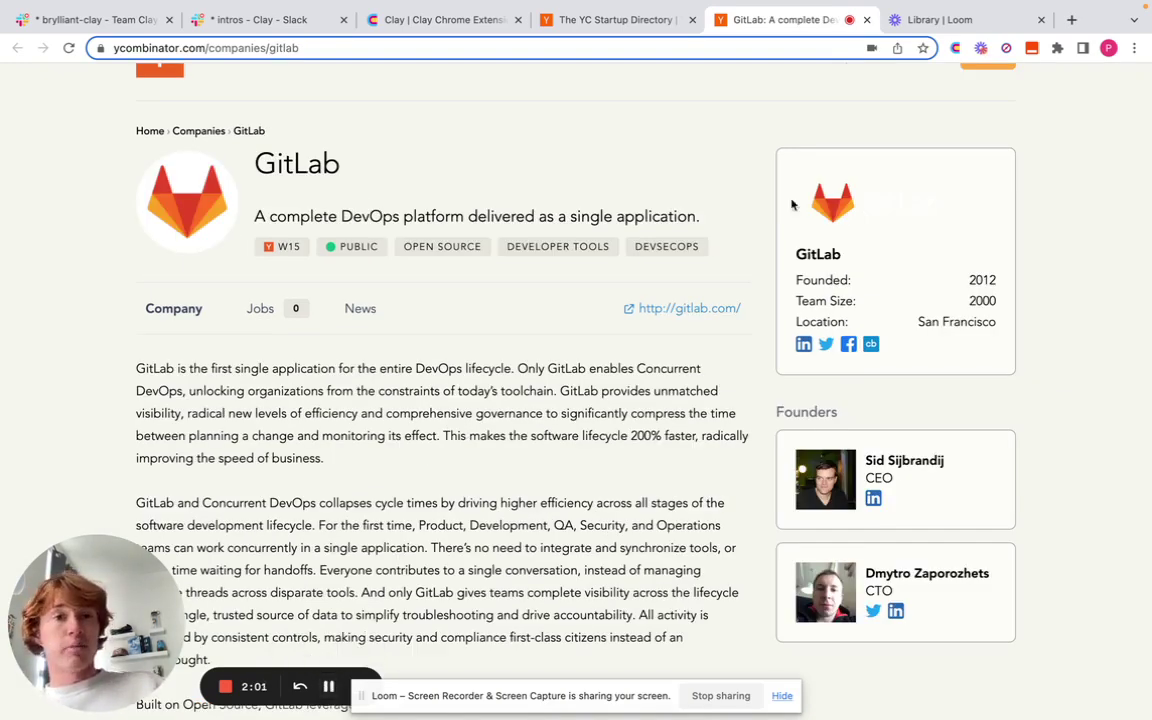
left_click(956, 48)
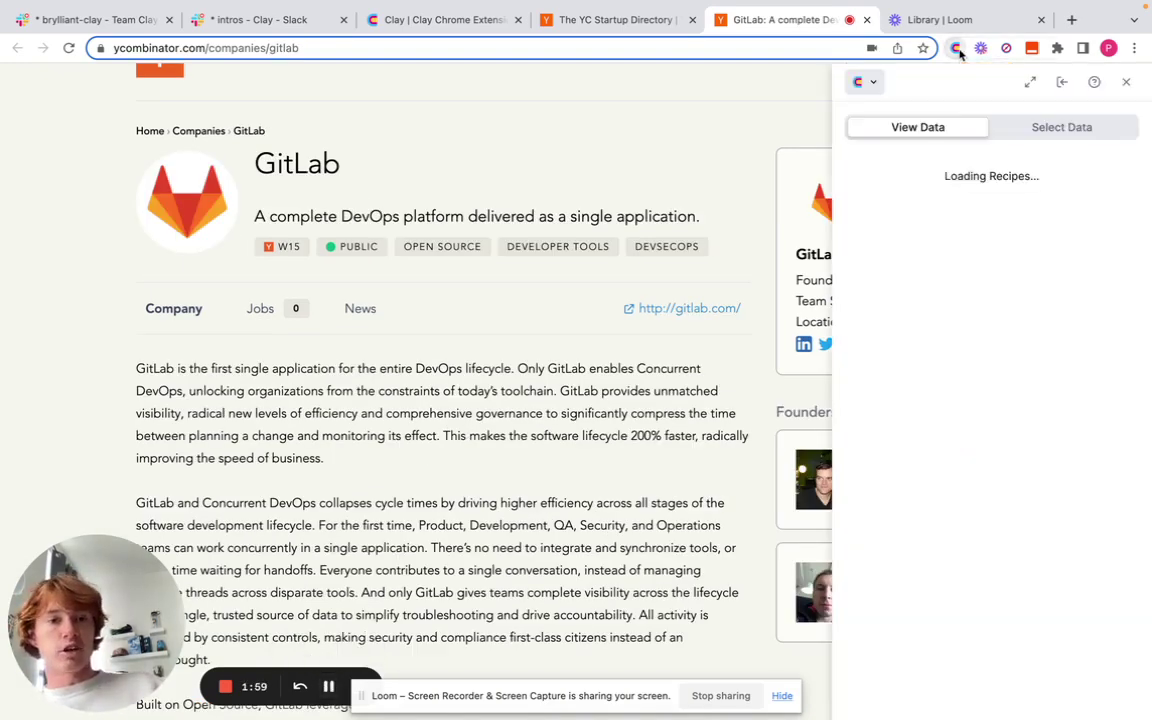
scroll(935, 312, "down", 5)
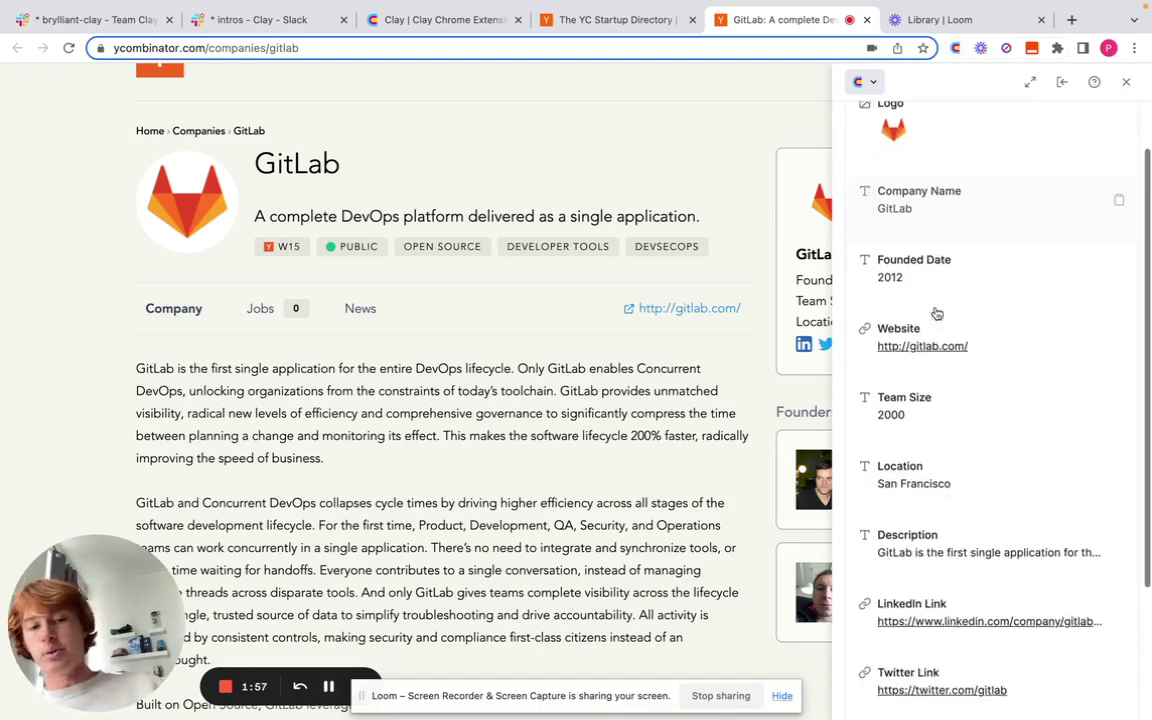
scroll(935, 313, "down", 3)
scroll(935, 313, "up", 8)
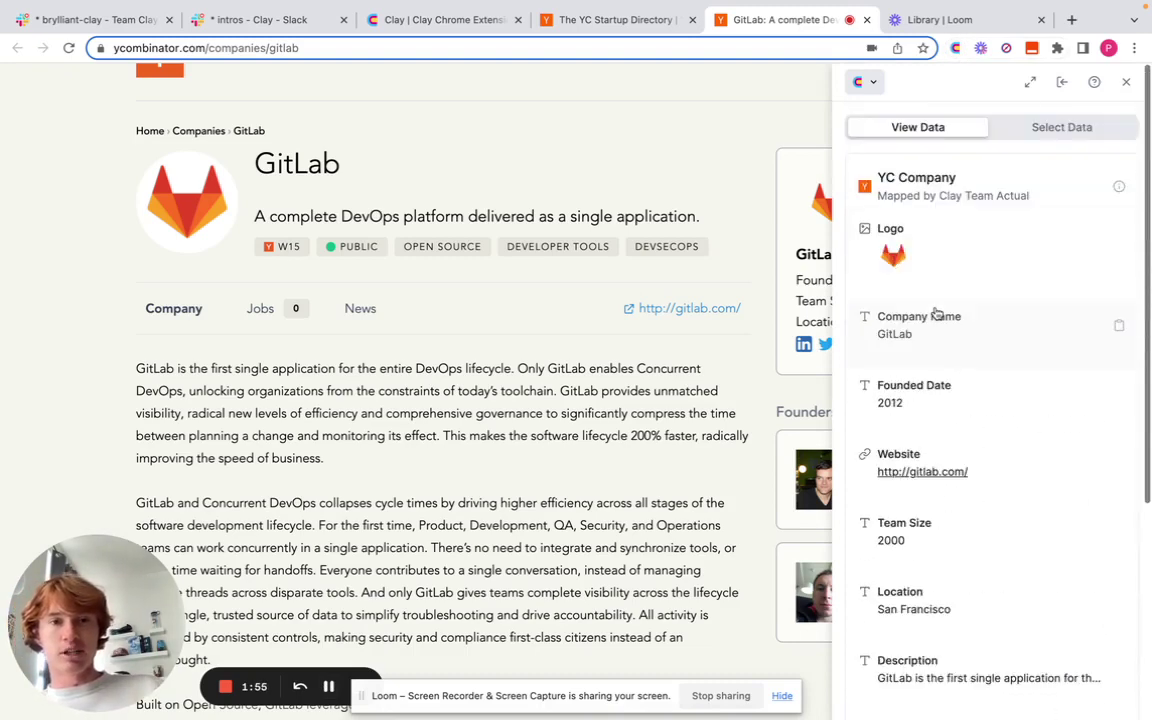